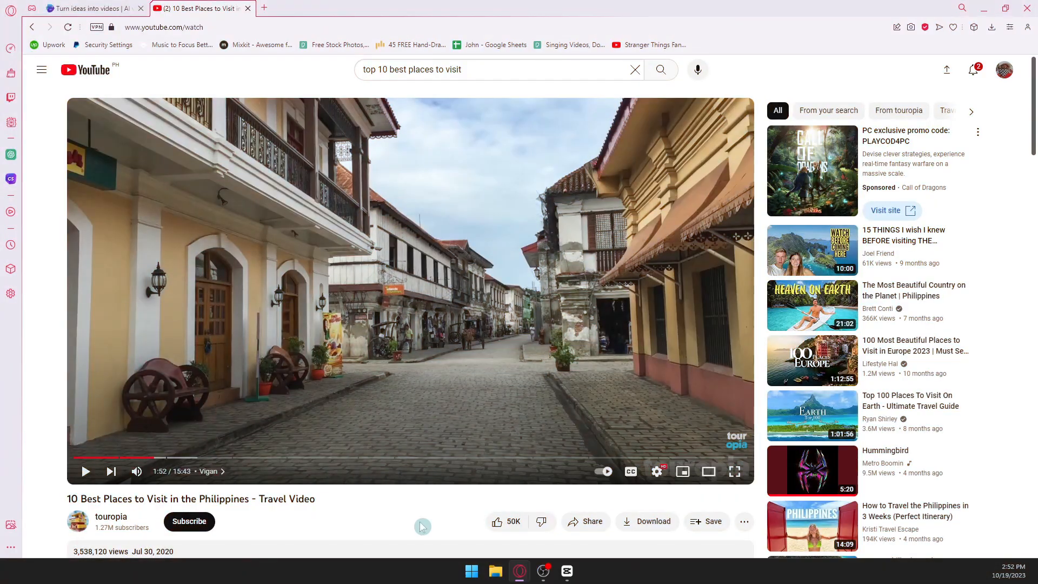
# Examine the YouTube page of the "10 Best Places to Visit in the Philippines" video: view count, likes, description, chapters and comments
pyautogui.scroll(-2, 420, 521)
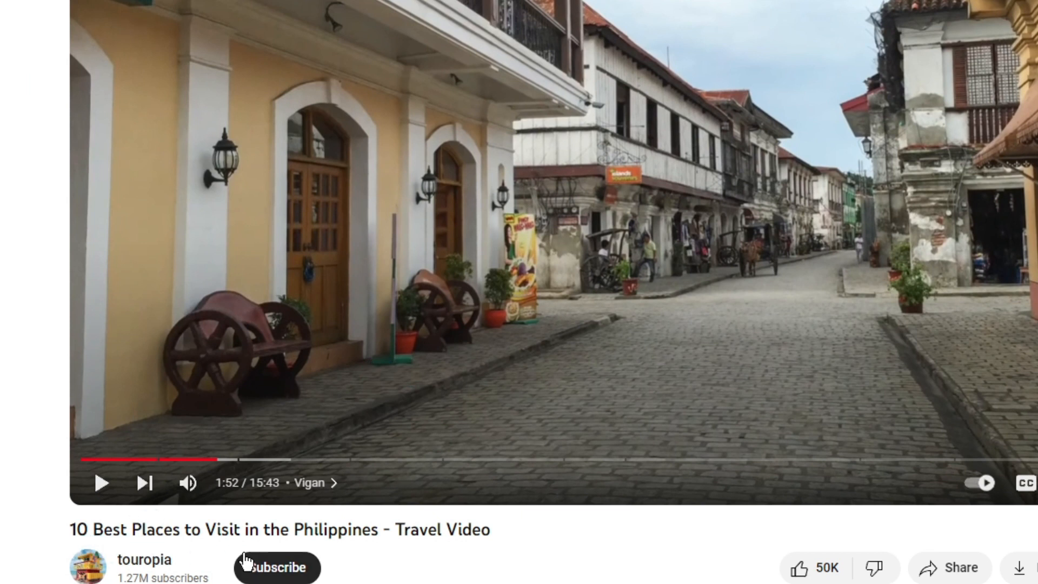
pyautogui.scroll(-4, 232, 540)
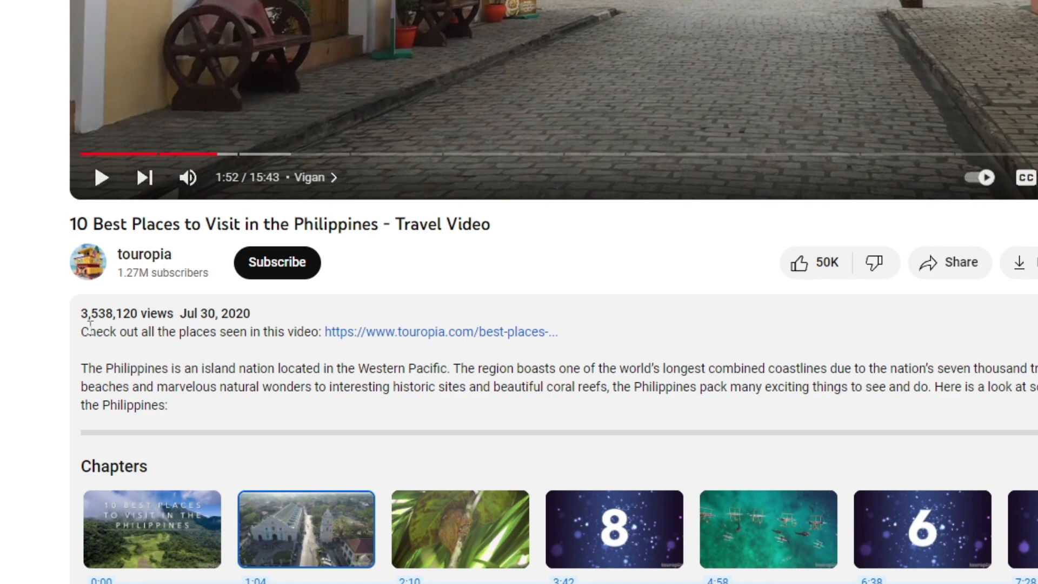
pyautogui.scroll(-12, 111, 327)
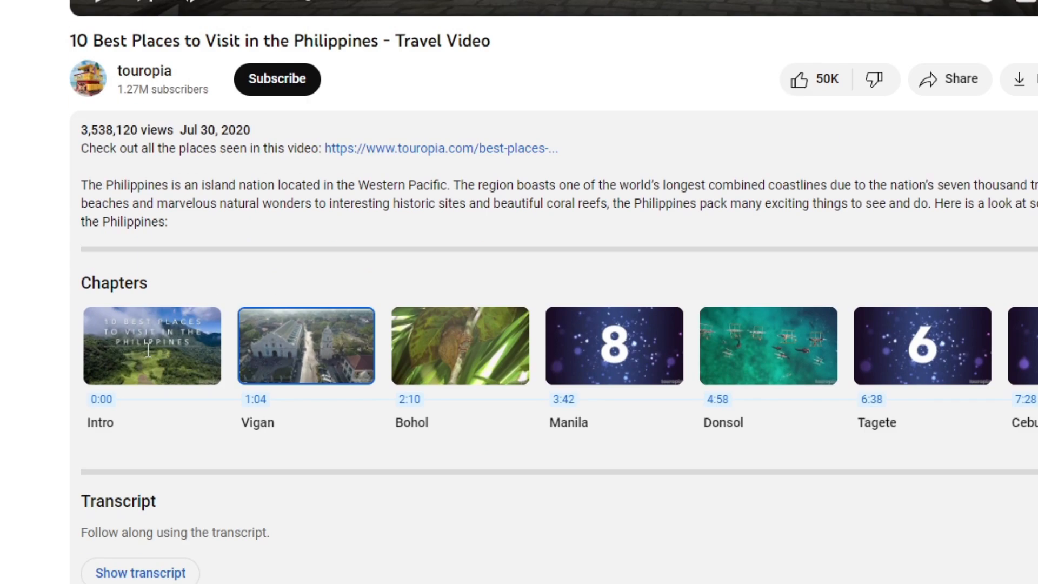
pyautogui.scroll(-5, 156, 339)
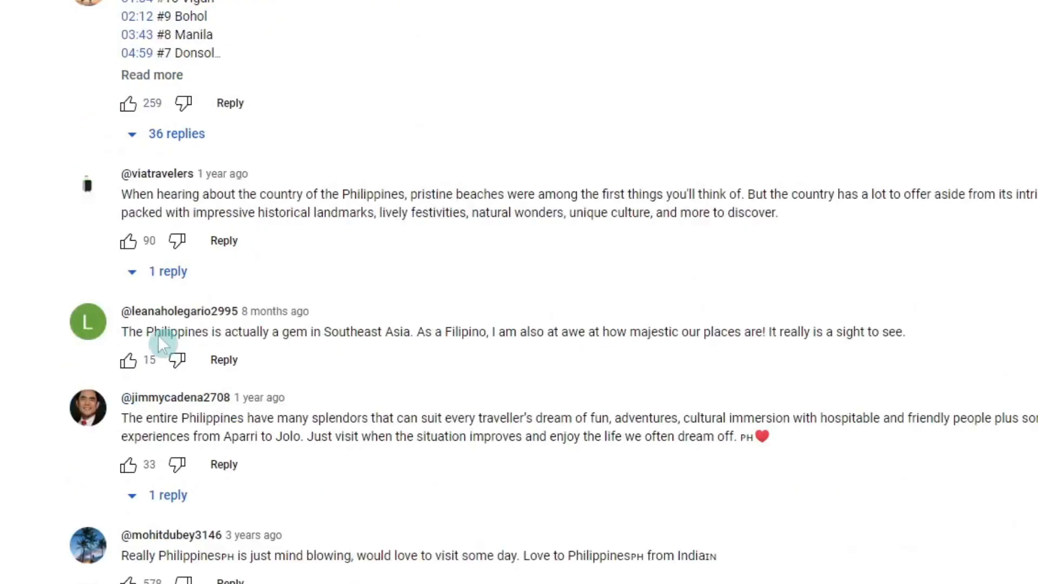
pyautogui.scroll(15, 160, 345)
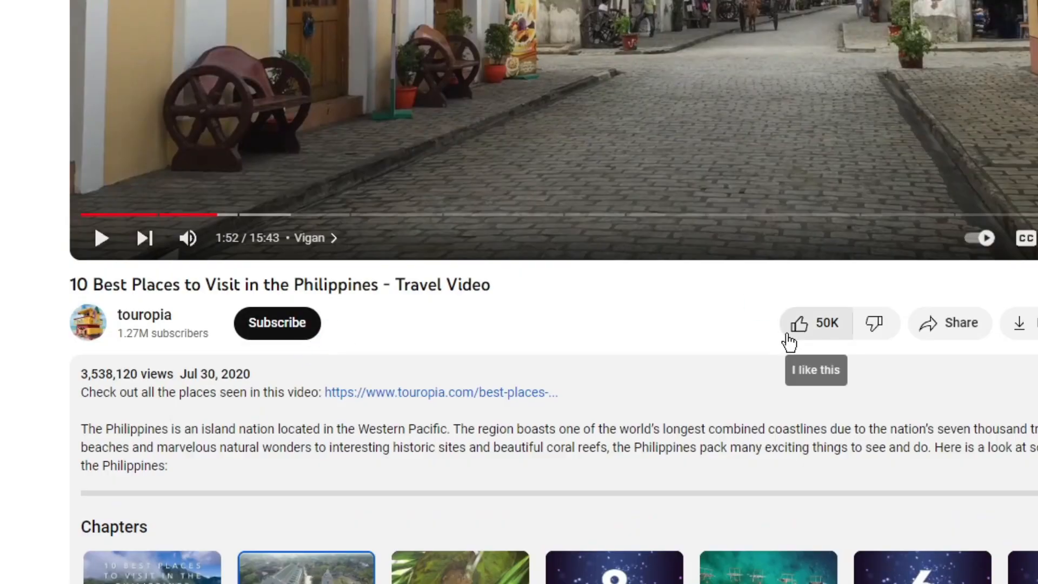
pyautogui.scroll(2, 514, 382)
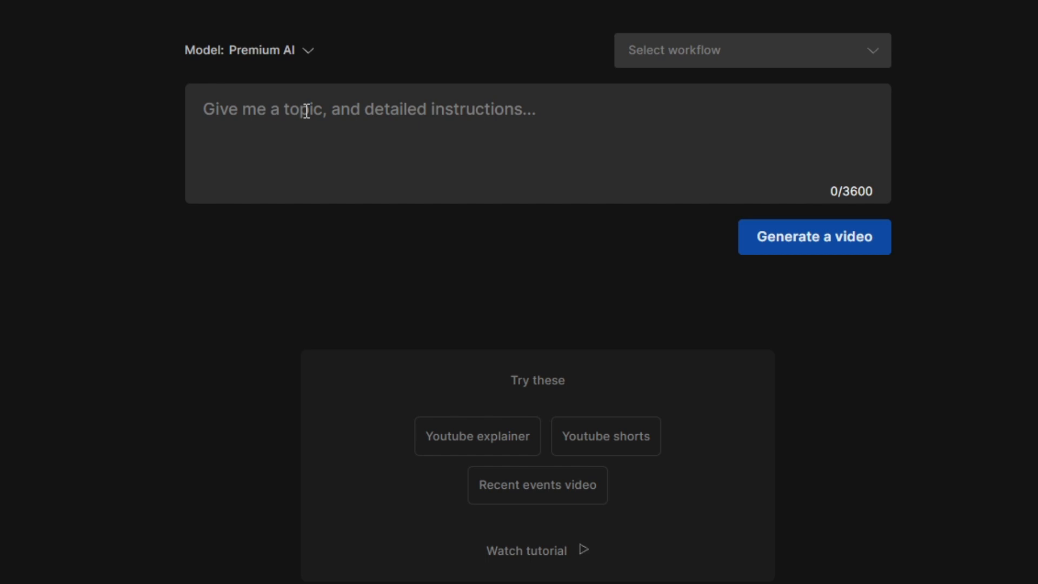
# In invideo AI, enter a prompt for an informational video on the 5 cheapest countries to live in on 1000 Dollars per month, correcting "overthere"
pyautogui.write("top 5 cheapest countries to visit. please create an indepth informational video over 5 cheapest countires that people can go over and live with just 1000 Dollars per month, Write towards a viewer that's interested in finding out the best location so that they can live the cheap lifestyle overthere.")
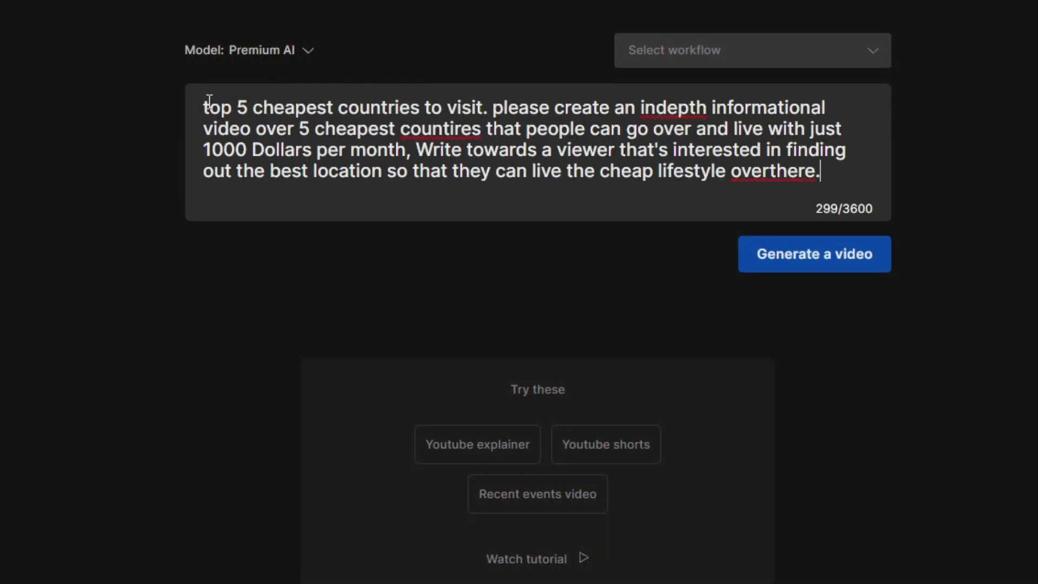
pyautogui.moveTo(206, 103); pyautogui.dragTo(822, 184)
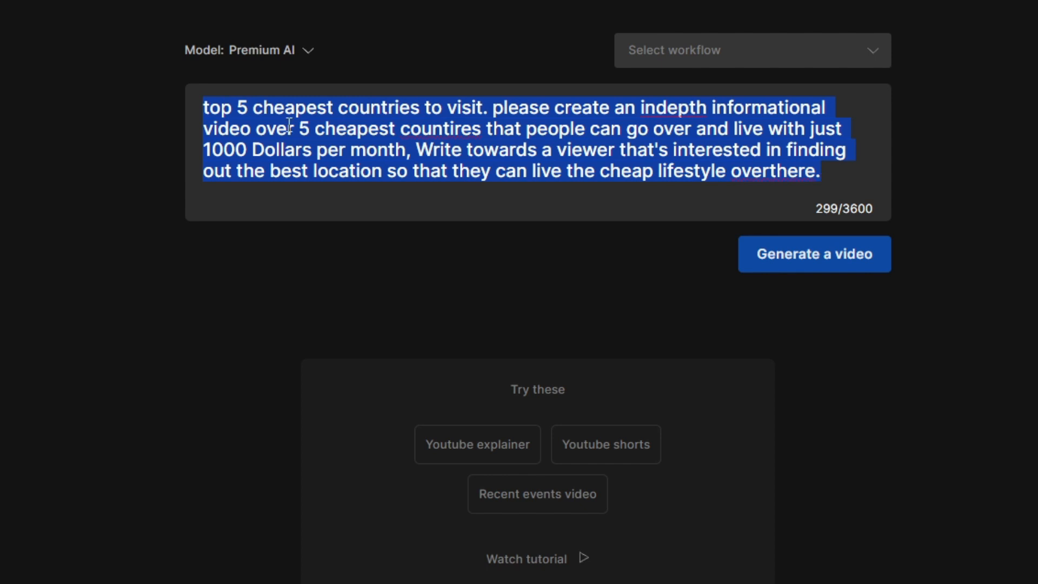
pyautogui.click(480, 66)
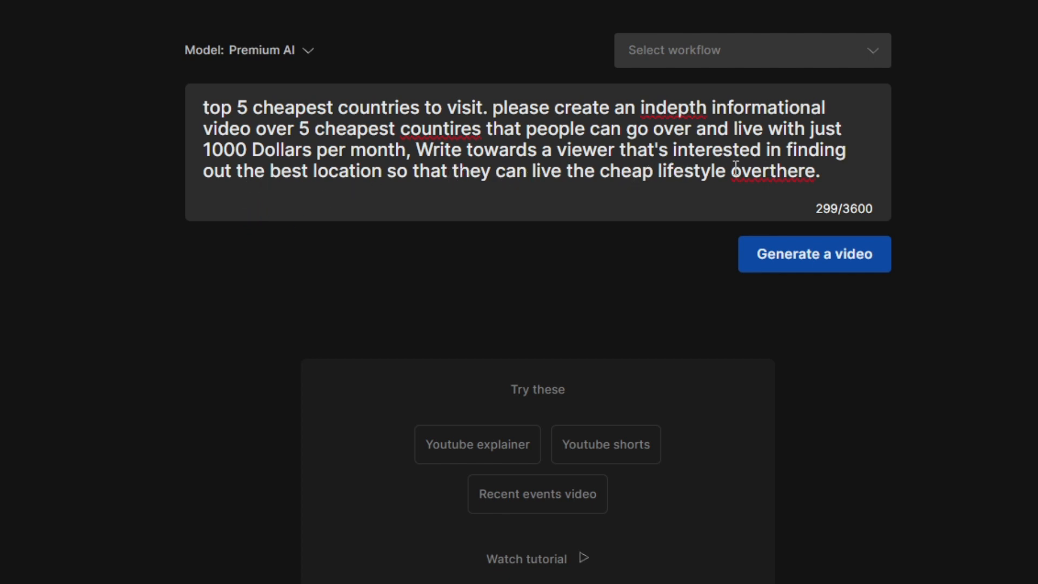
pyautogui.click(768, 165)
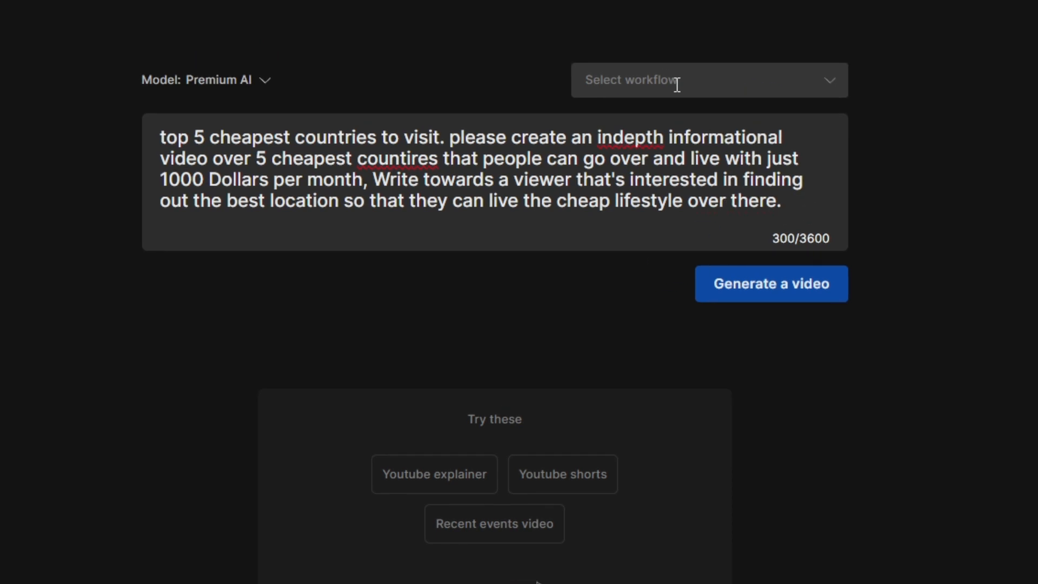
# Choose the Youtube explainer workflow and set the video length to 10 minutes
pyautogui.click(811, 108)
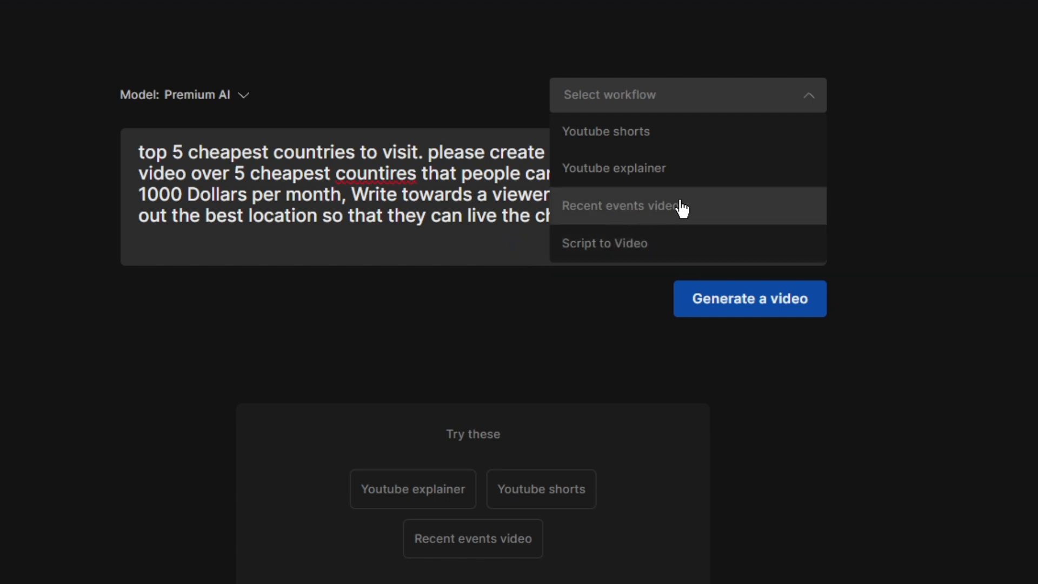
pyautogui.click(608, 172)
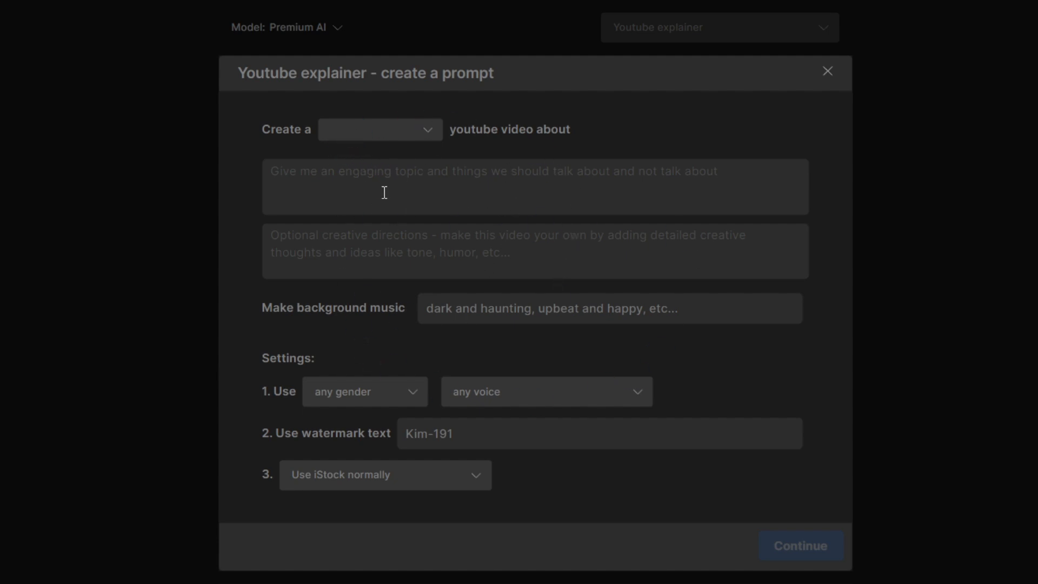
pyautogui.click(396, 136)
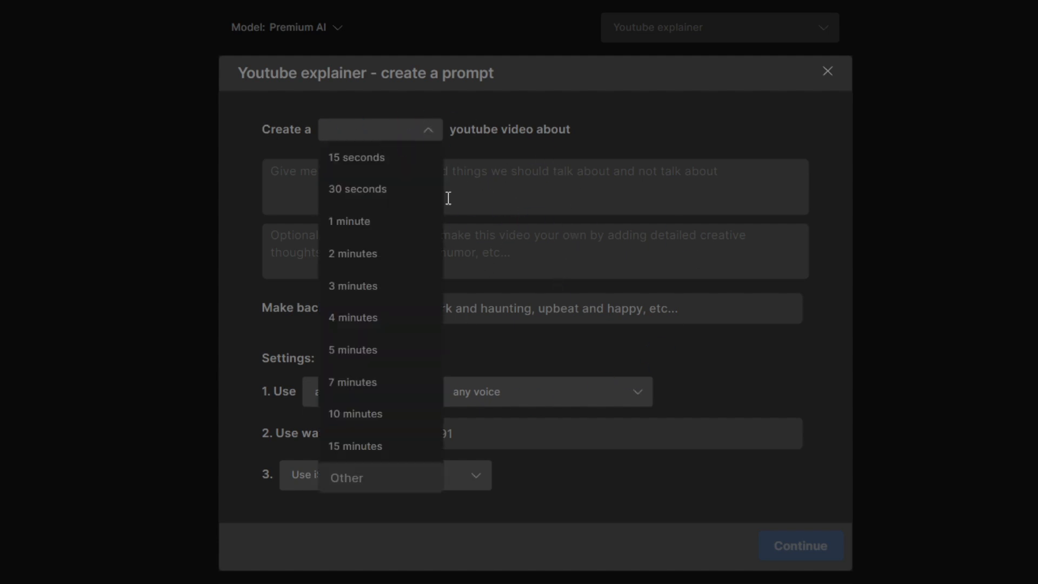
pyautogui.click(361, 425)
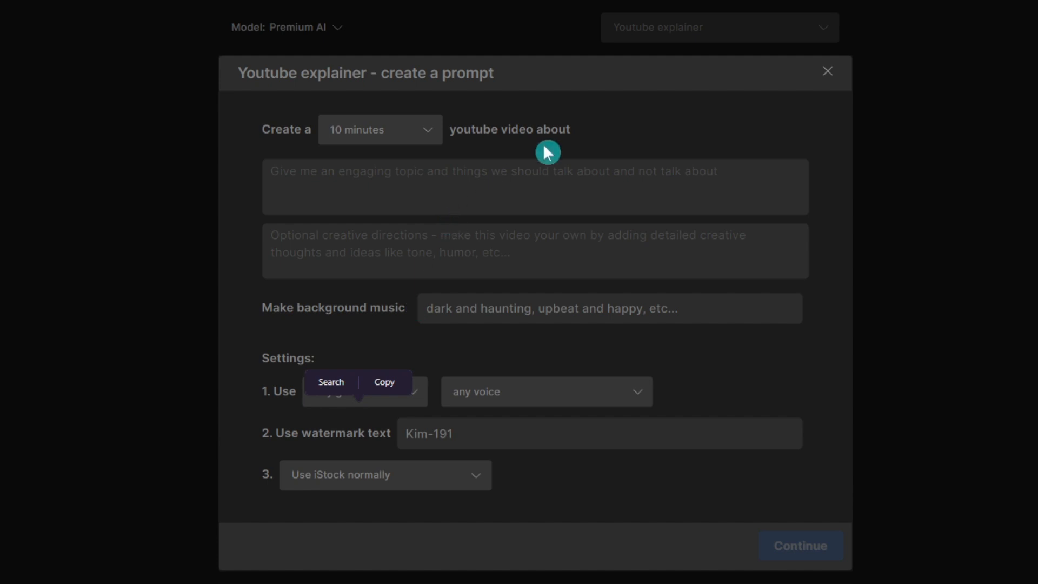
# Fill in the topic with the top 5 cheapest countries prompt, ending with "please give valuable information about the country"
pyautogui.click(381, 171)
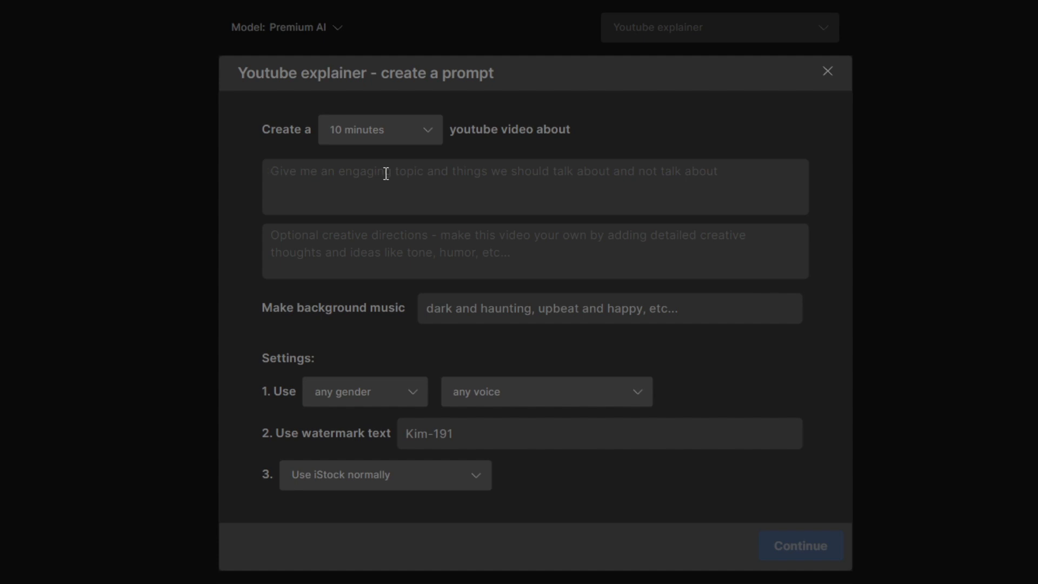
pyautogui.write("top 5 cheapest countries to visit, please create an indepth informational video over 5 cheapest countries that people can go over and live with just 1000 Dollars per month. Write towards a viewer that's interested in finding out the best location so that they can live the cheap lifestyle over there. please give valuable information about the country")
pyautogui.scroll(3, 541, 196)
pyautogui.scroll(-3, 541, 196)
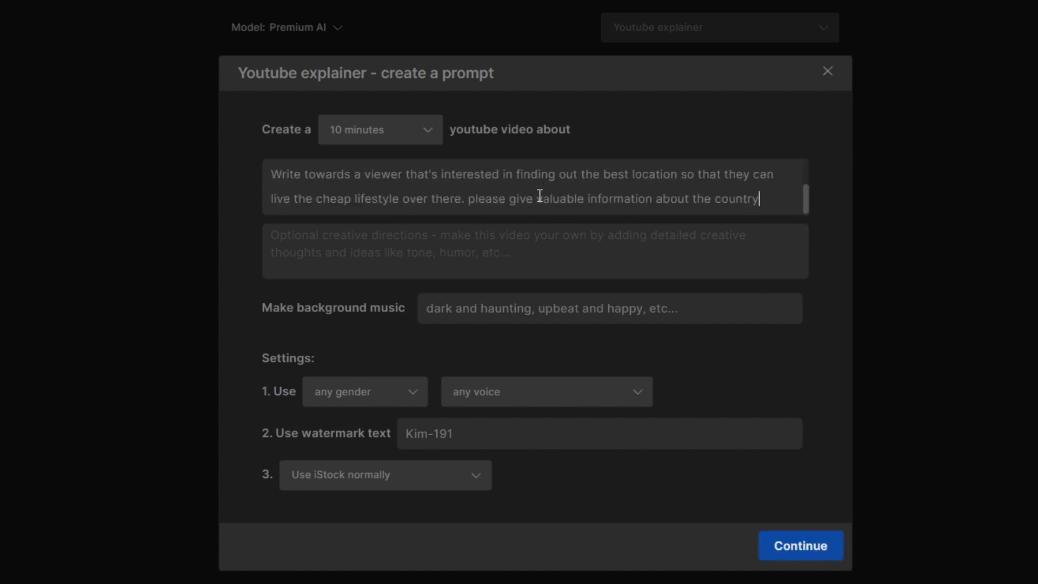
pyautogui.moveTo(469, 198); pyautogui.dragTo(760, 199)
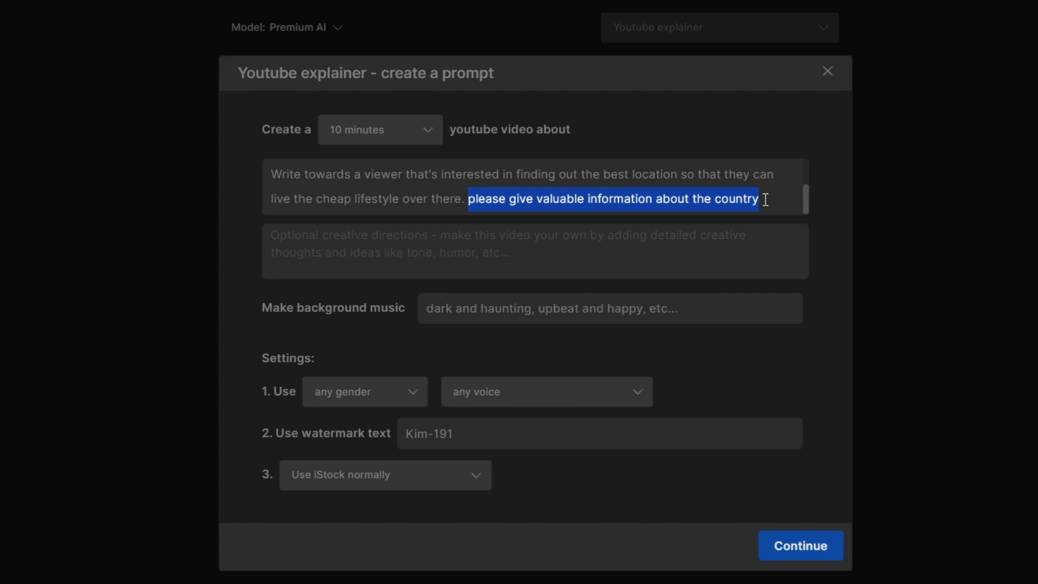
pyautogui.click(533, 196)
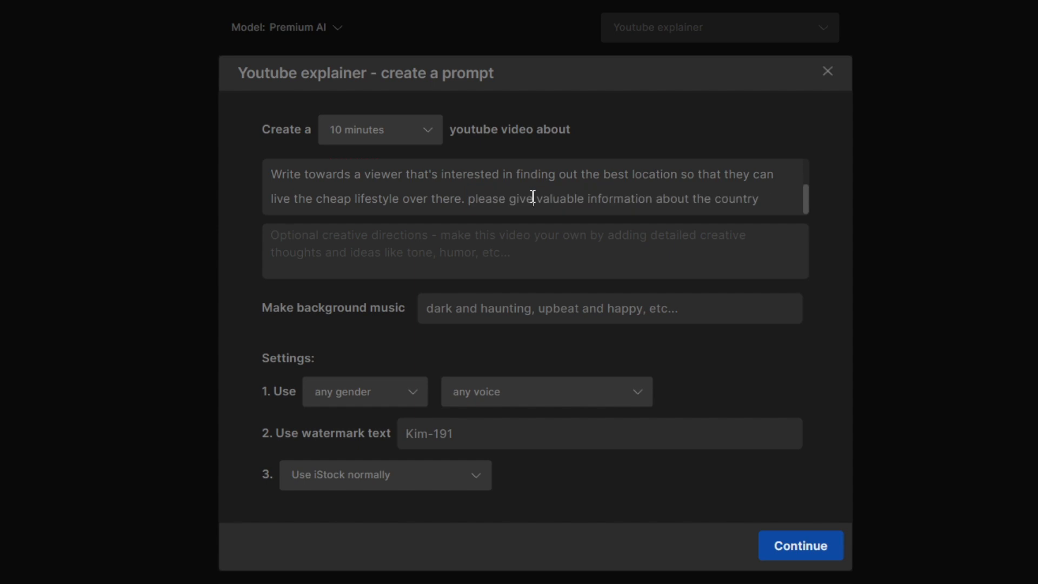
# Add the creative direction "start the video with the aim of informing the people what this video is about" and make the background music happy
pyautogui.click(381, 244)
pyautogui.write('start the video with the aim of informting the poepl what this video is about')
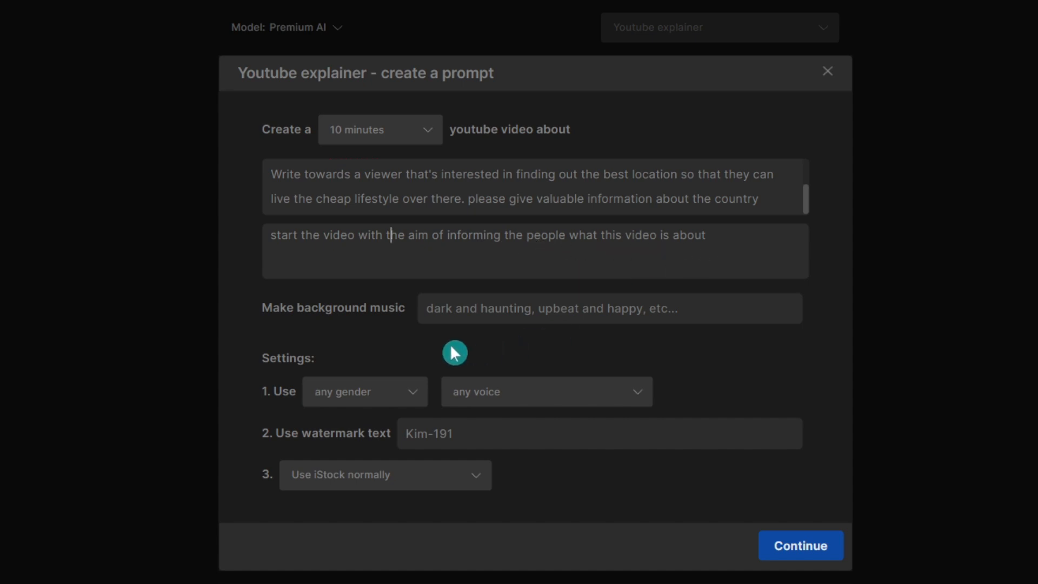
pyautogui.click(482, 318)
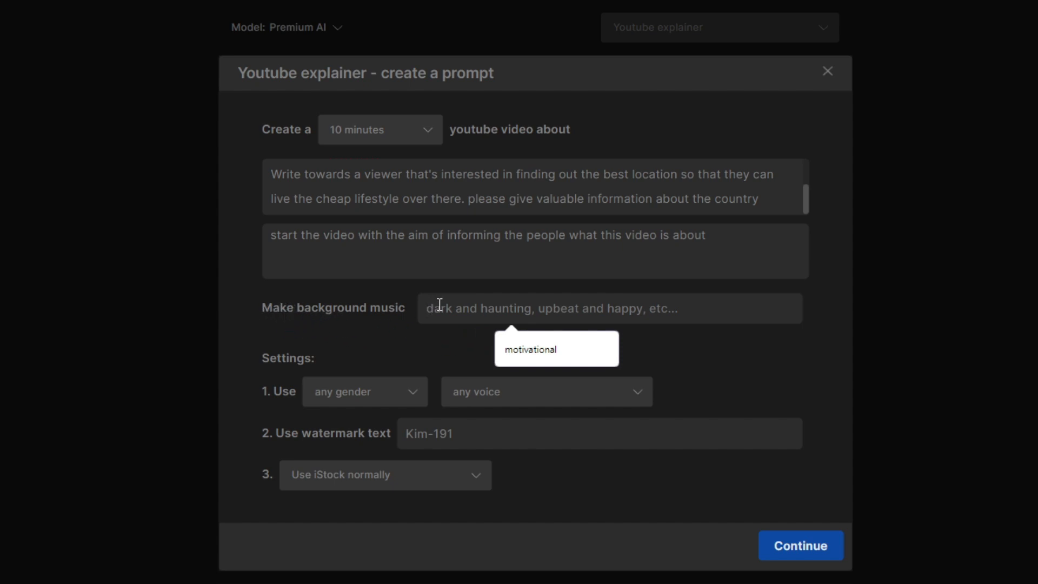
pyautogui.write('happy')
# Set the narration to a female speaker with a clear American voice
pyautogui.click(372, 406)
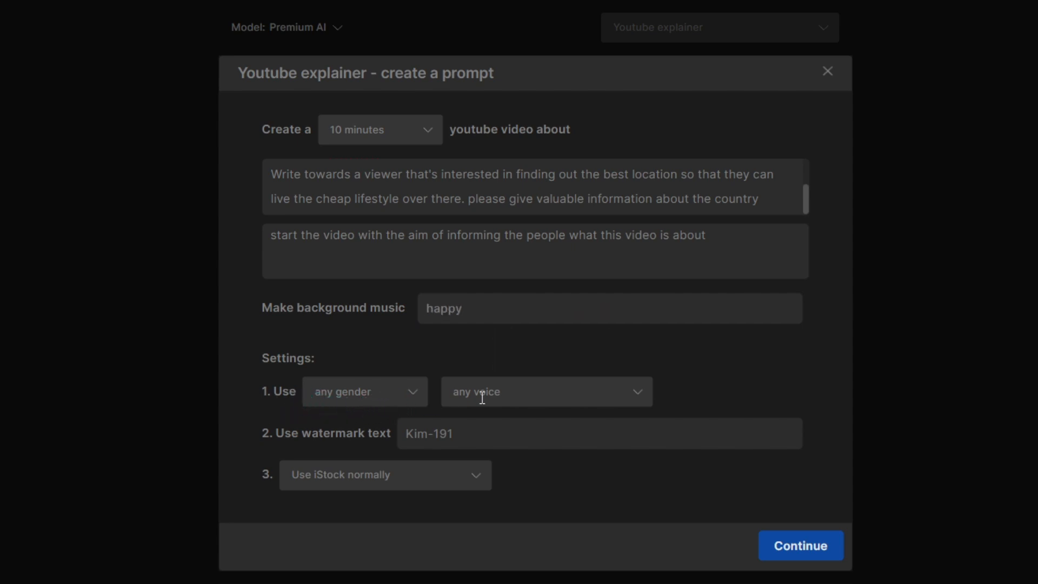
pyautogui.click(410, 403)
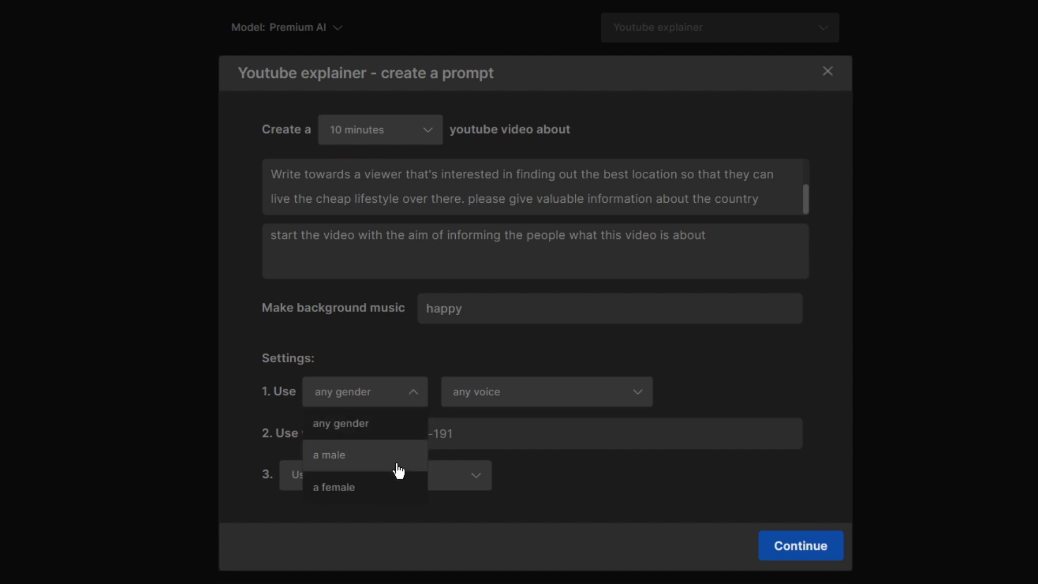
pyautogui.click(373, 496)
pyautogui.click(502, 395)
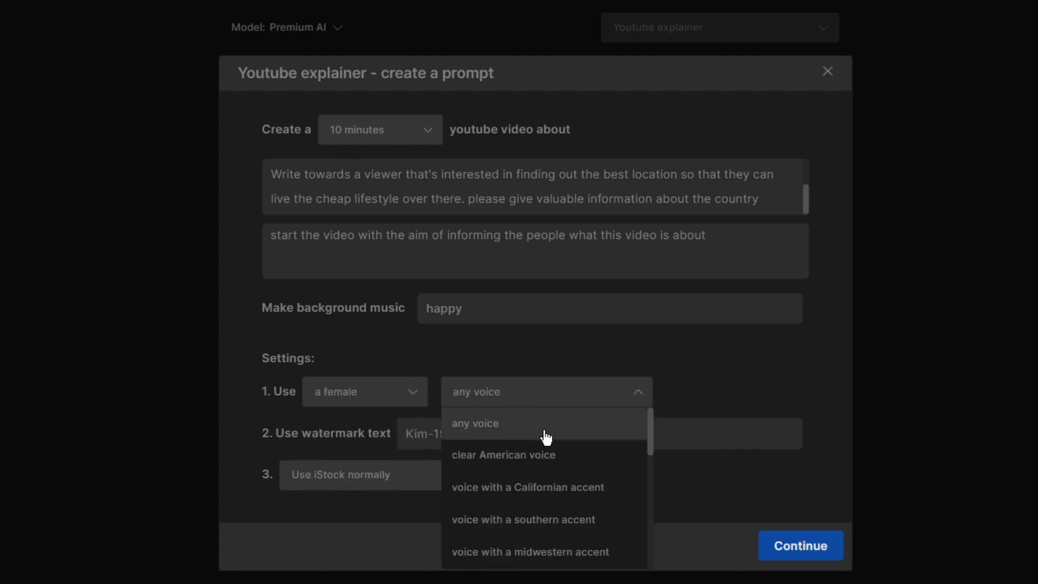
pyautogui.click(537, 457)
# Set the watermark text to "techtrickstutorial" and choose to use iStock normally
pyautogui.click(479, 439)
pyautogui.write('tec')
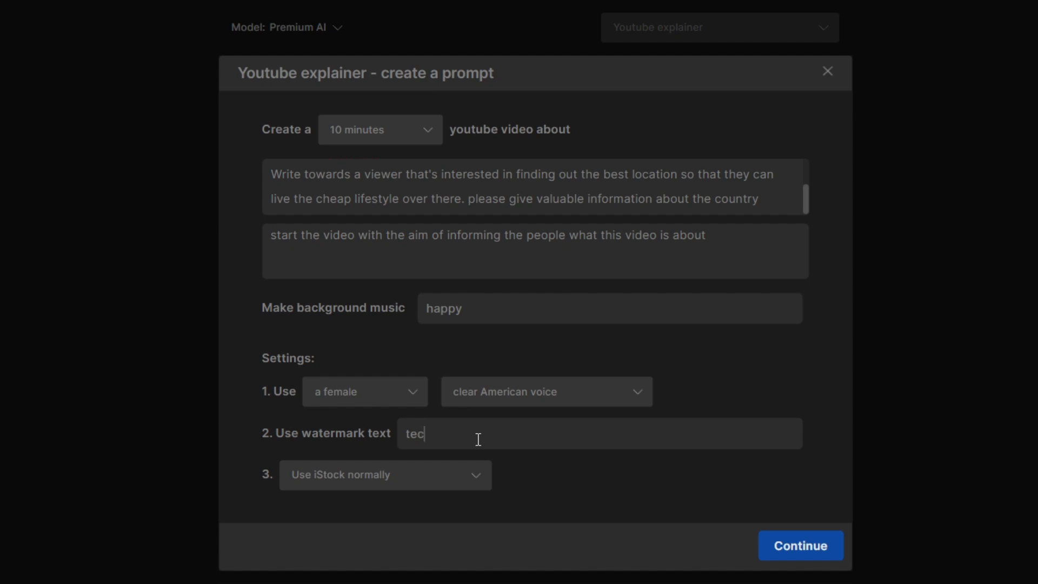
pyautogui.write('htrickstutorial')
pyautogui.scroll(-2, 535, 497)
pyautogui.click(432, 410)
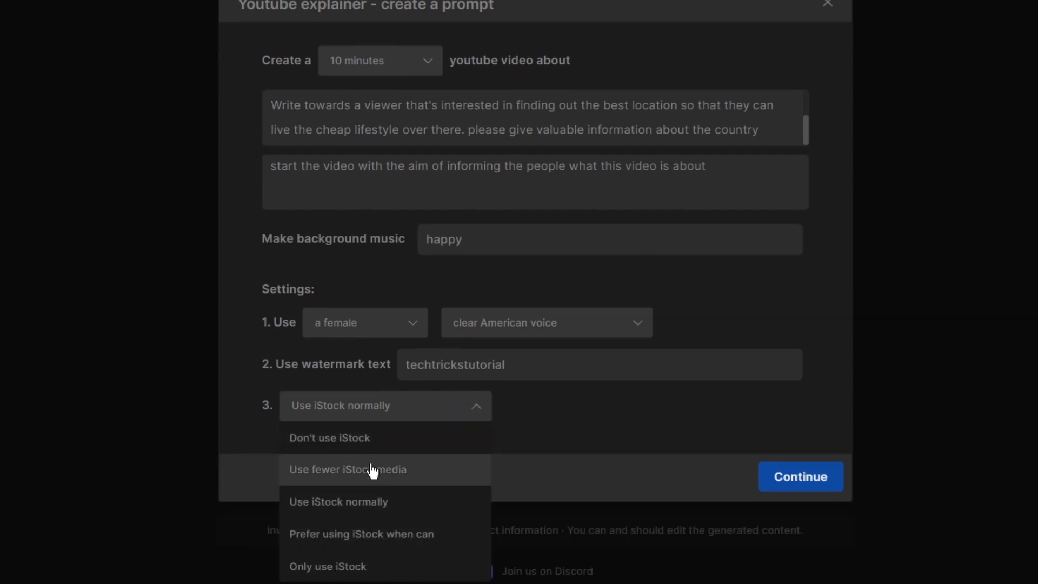
pyautogui.click(422, 512)
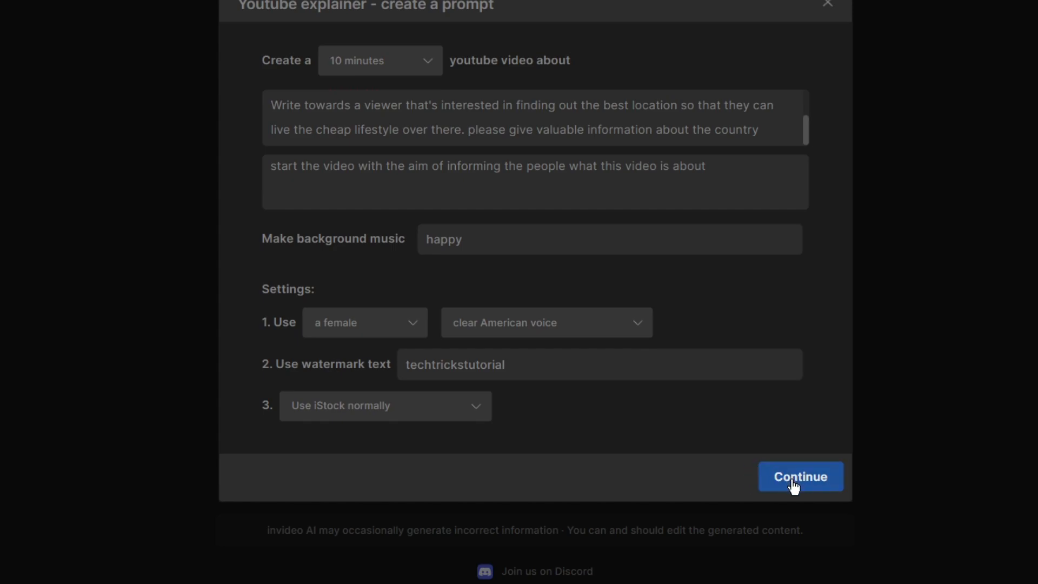
# Submit the completed prompt and generate the video for Budget Travelers with a Bright look and feel on Youtube
pyautogui.click(793, 486)
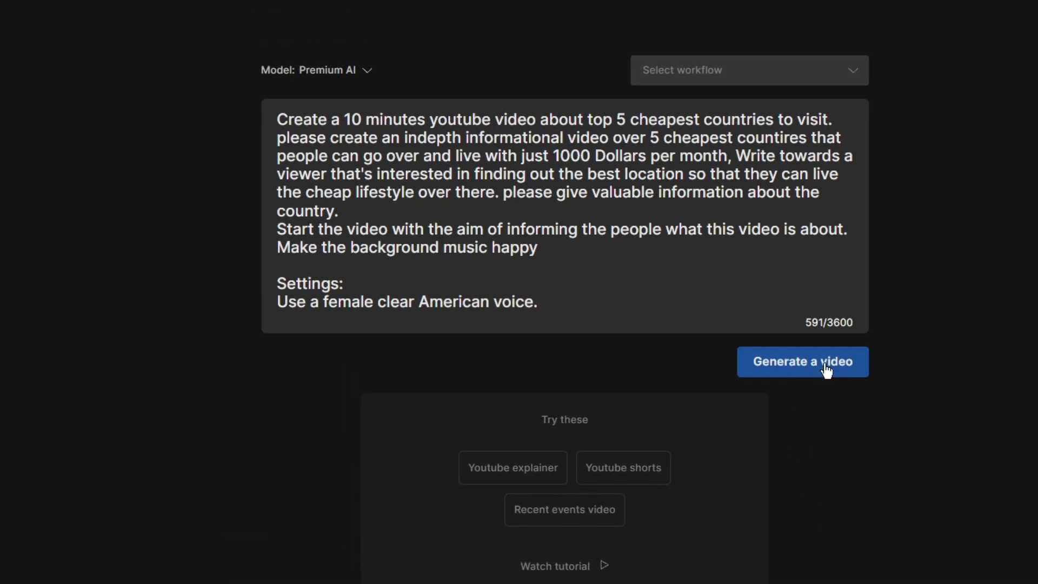
pyautogui.click(816, 368)
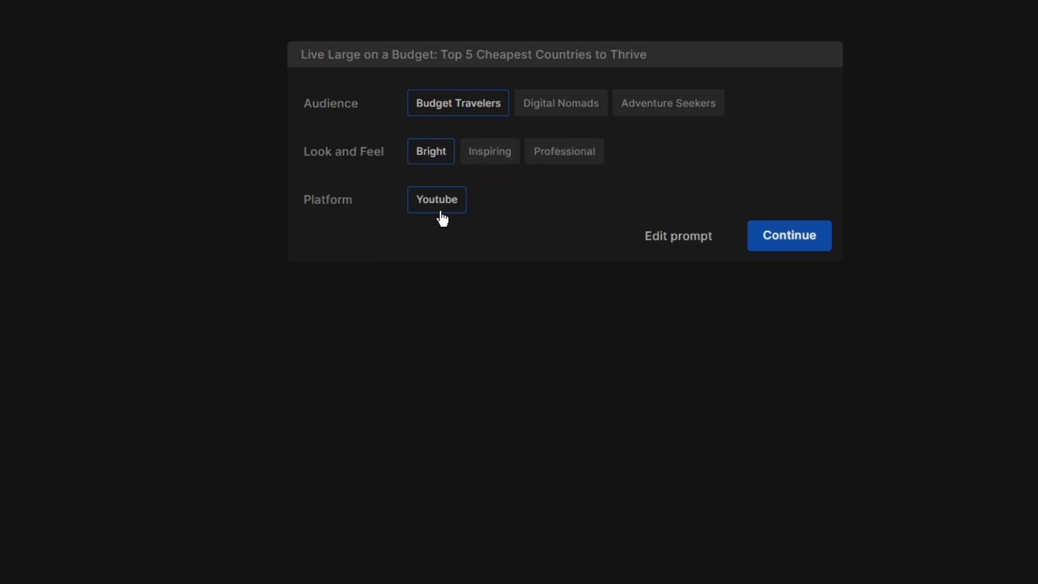
pyautogui.click(786, 234)
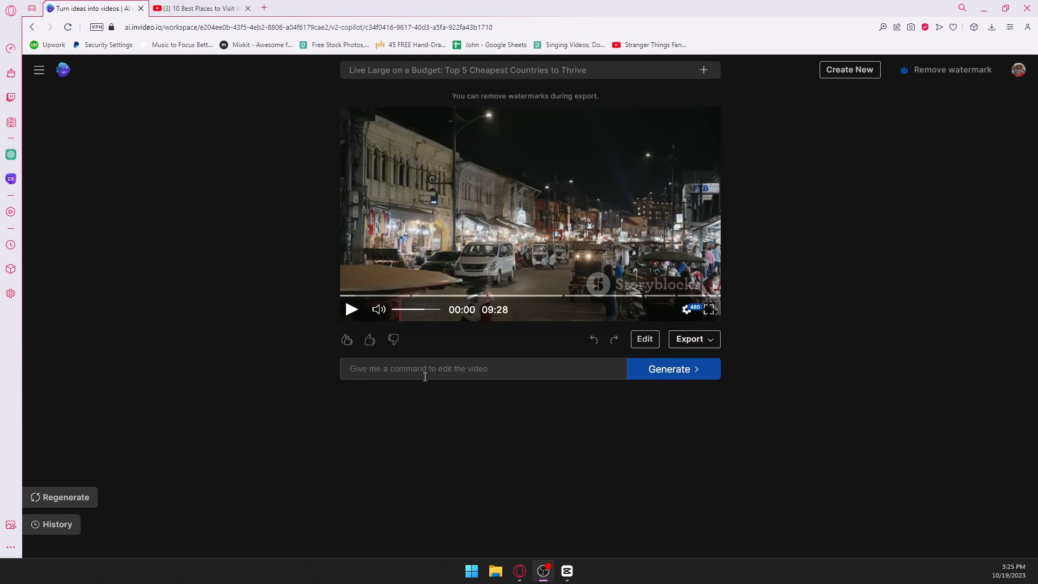
# Play the preview of the generated video
pyautogui.click(352, 309)
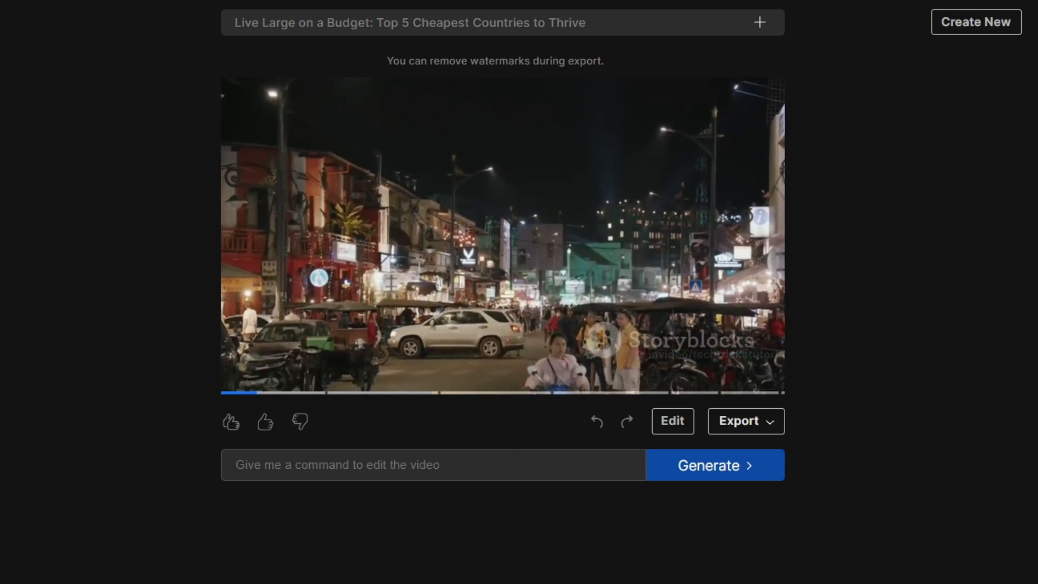
pyautogui.click(234, 378)
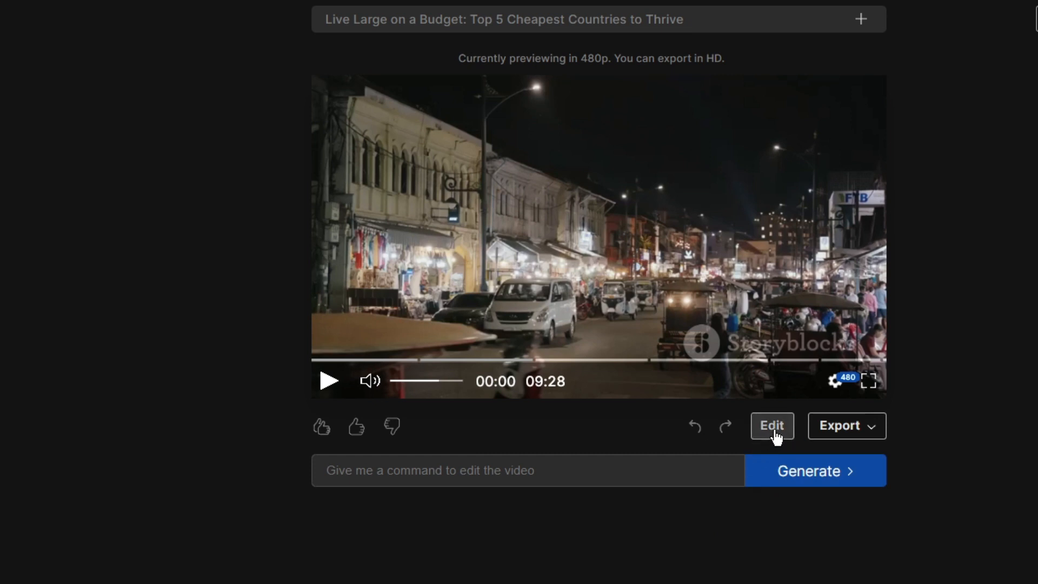
# Open the generated video for media editing and highlight the script passage that belongs to the first clip of Scene 1
pyautogui.click(773, 427)
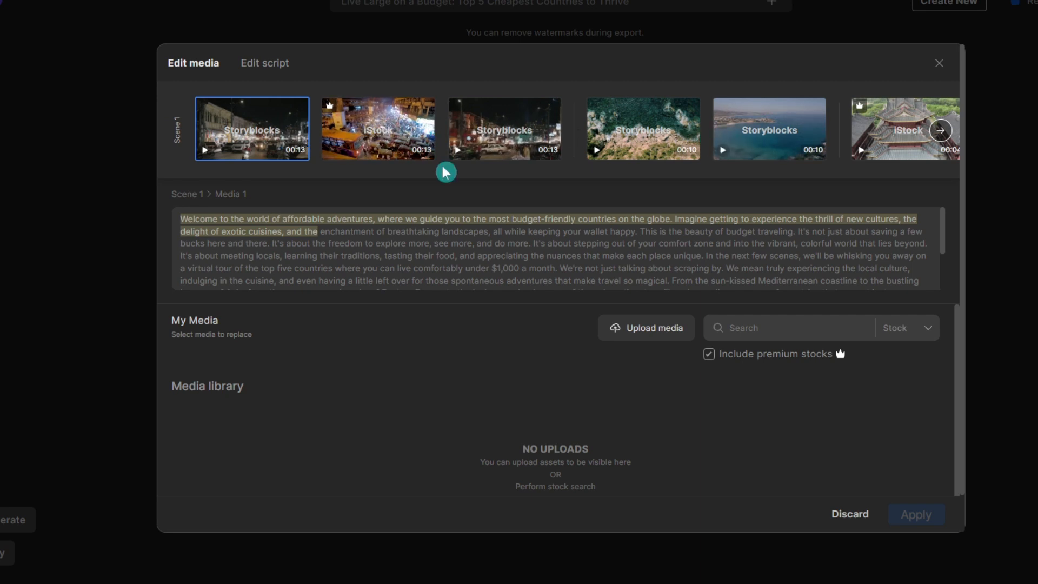
pyautogui.click(379, 143)
pyautogui.click(245, 153)
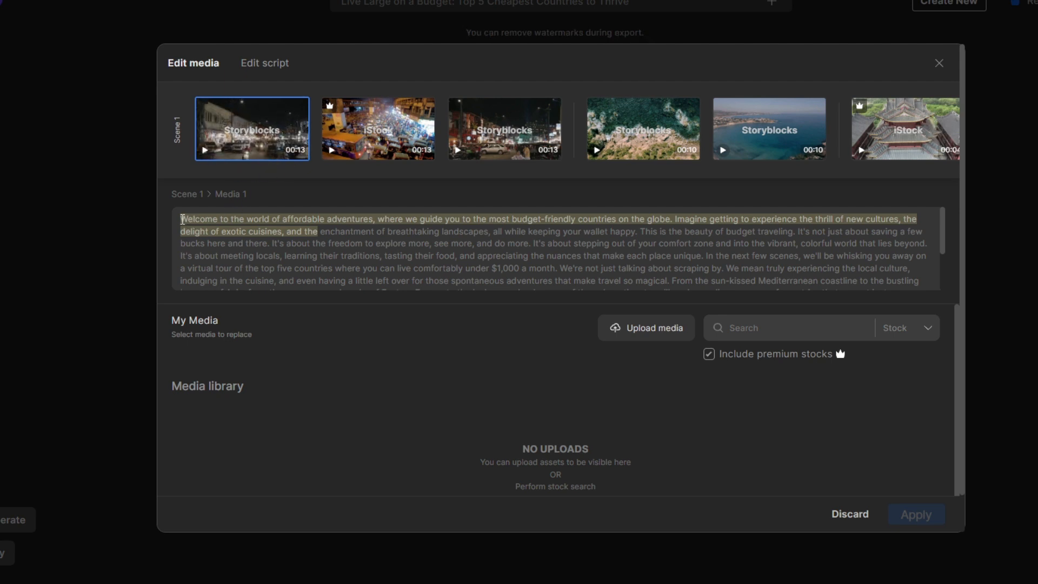
pyautogui.moveTo(181, 219); pyautogui.dragTo(285, 233)
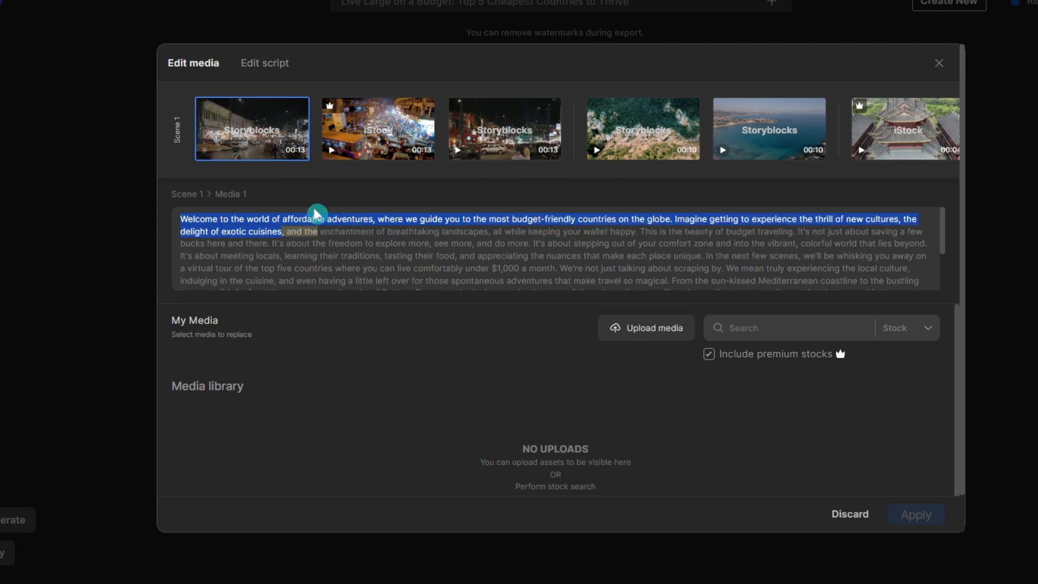
# Replace the first clip of Scene 1 with the iStock aerial video of turquoise waves on a pale sand beach
pyautogui.scroll(-1, 641, 409)
pyautogui.scroll(1, 700, 413)
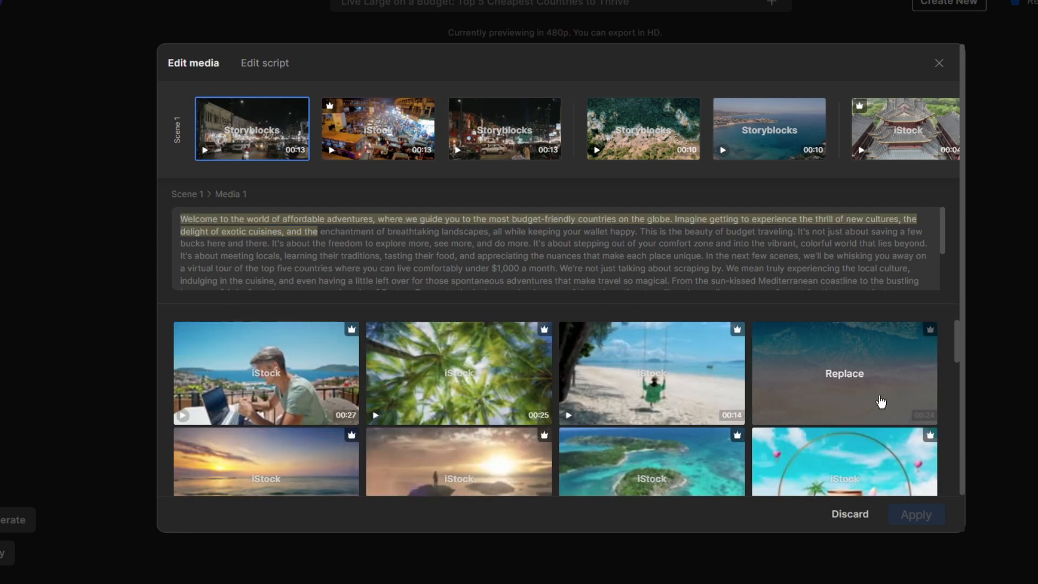
pyautogui.scroll(-1, 838, 381)
pyautogui.scroll(1, 844, 400)
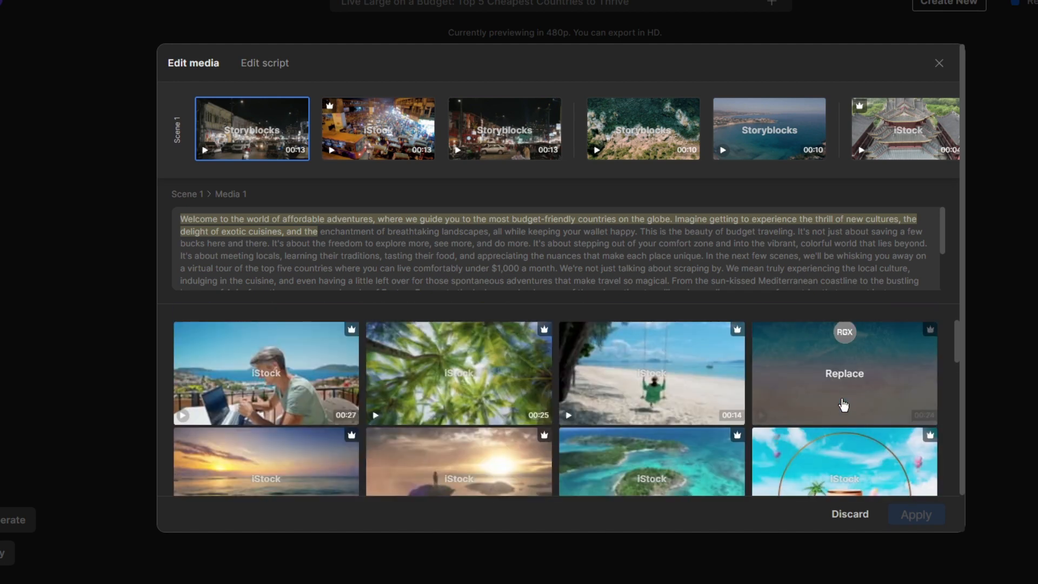
pyautogui.scroll(-1, 678, 400)
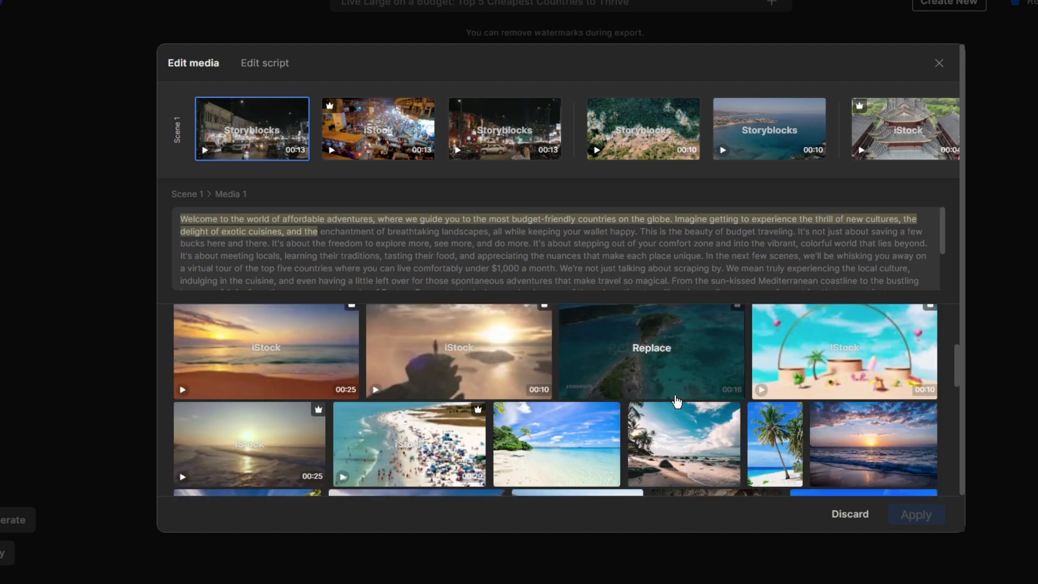
pyautogui.scroll(1, 677, 401)
pyautogui.scroll(2, 843, 379)
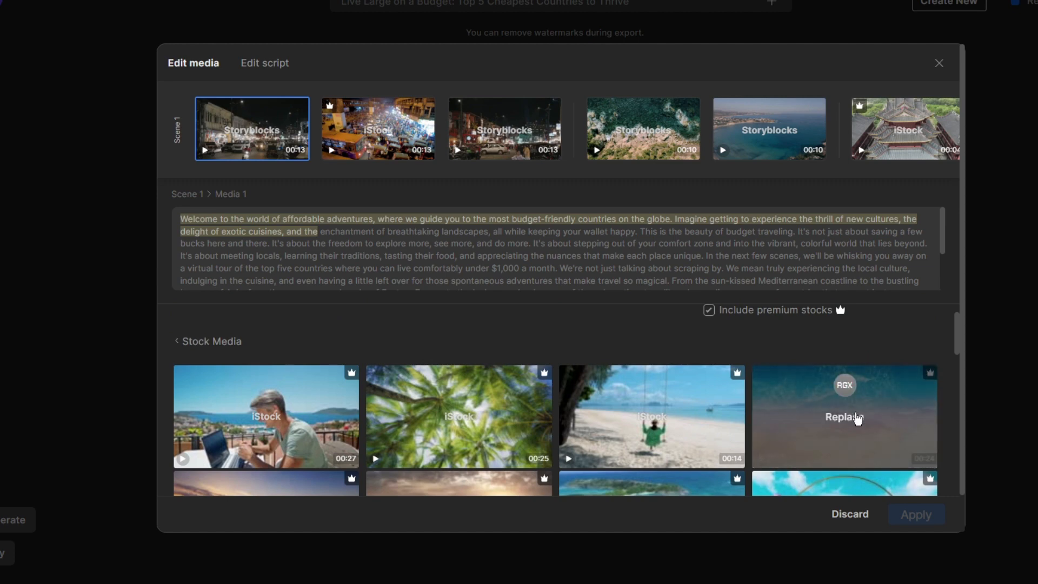
pyautogui.scroll(1, 746, 423)
pyautogui.scroll(-1, 833, 430)
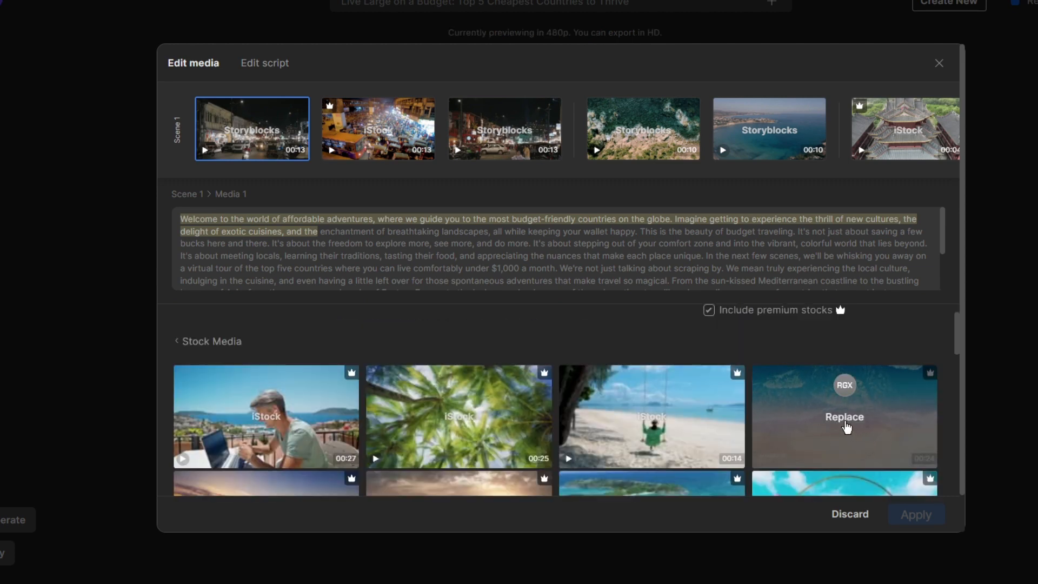
pyautogui.click(845, 426)
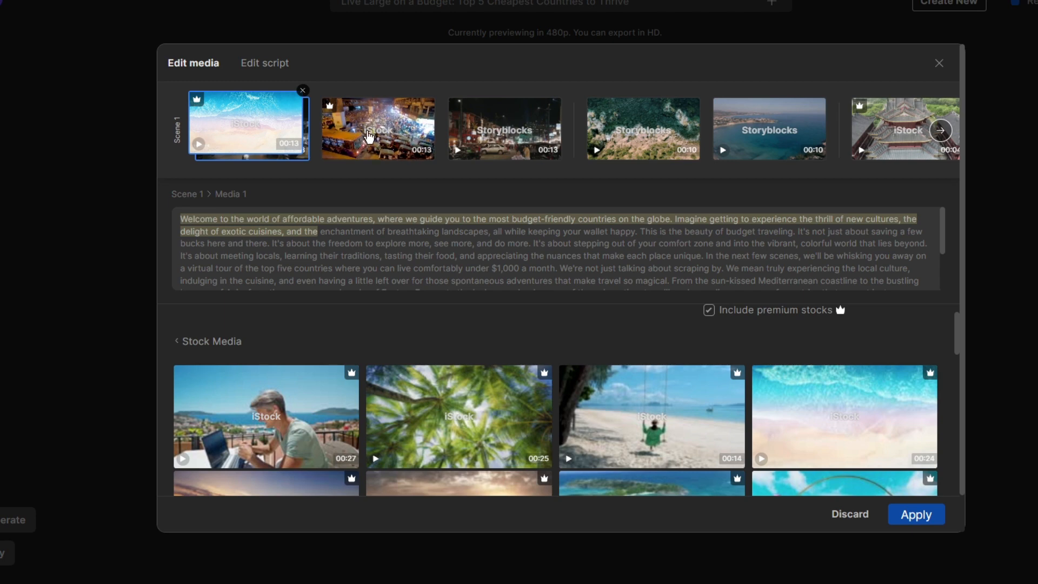
# Replace the second clip of Scene 1 with the stock image of a cliff-ringed blue cove and apply the media changes
pyautogui.click(370, 137)
pyautogui.scroll(-5, 595, 416)
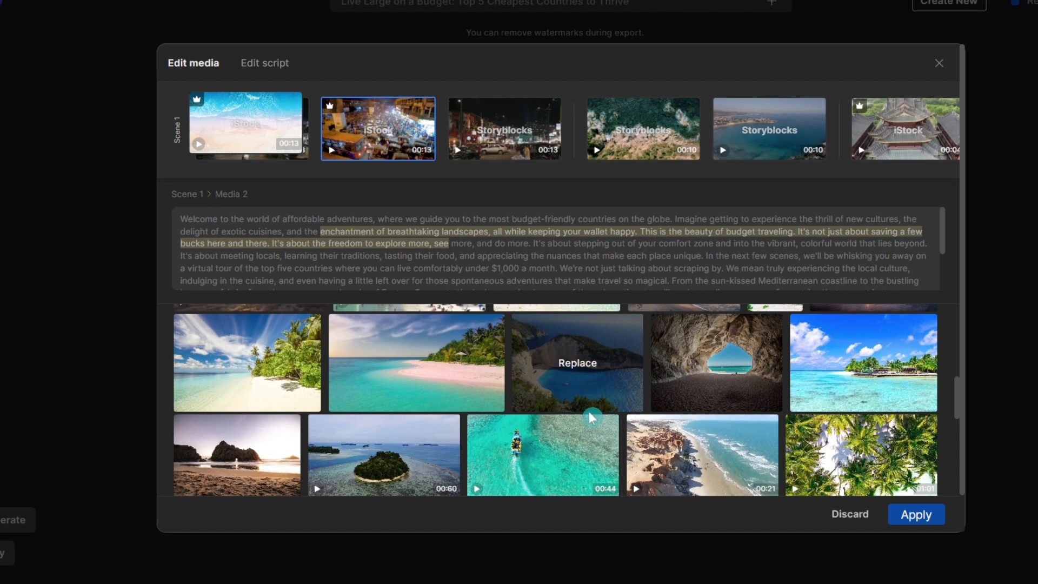
pyautogui.click(587, 377)
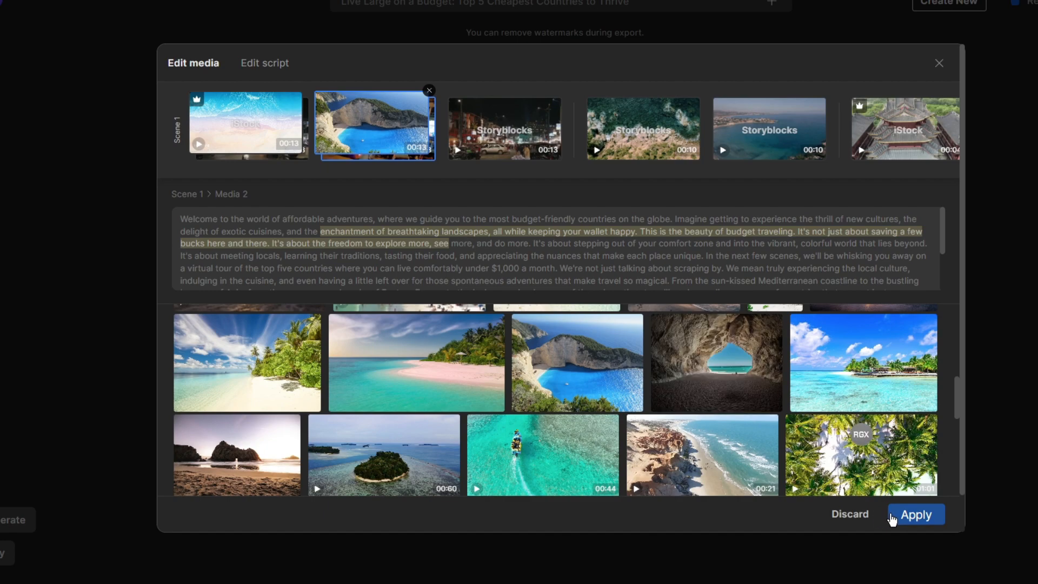
pyautogui.click(914, 514)
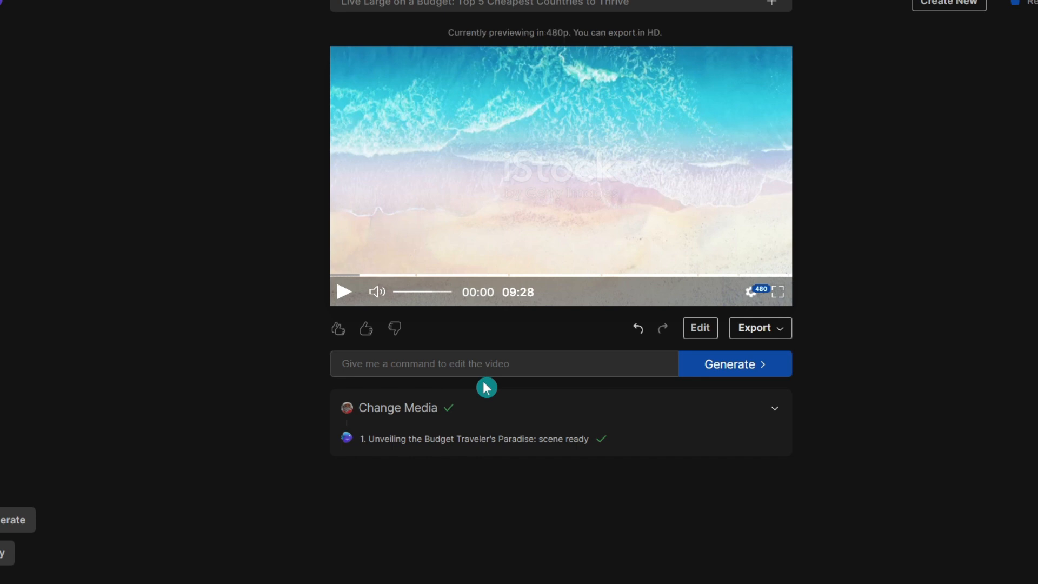
# Generate a revision with the command 'change voice actor to mail heavy british accent, include an introduction saying "welcome to tech tricks tutorial"'
pyautogui.click(500, 370)
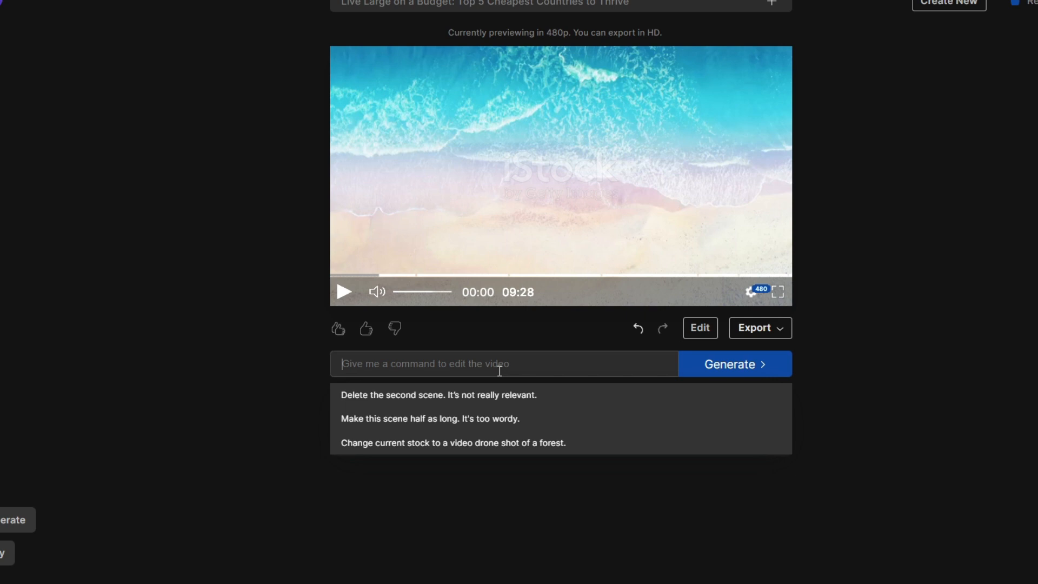
pyautogui.write('change voice actor to mail')
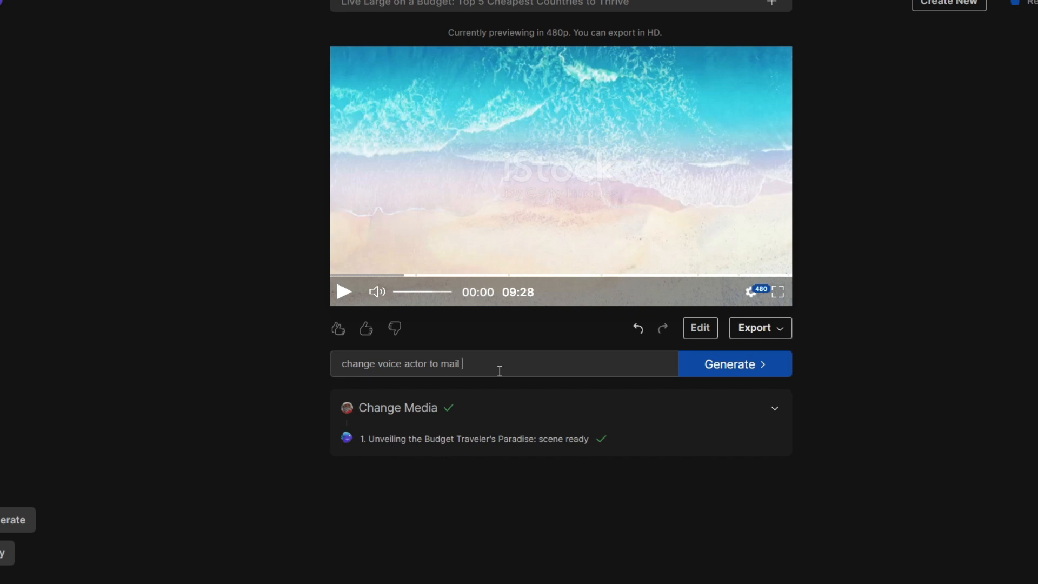
pyautogui.write('heavy british accent,')
pyautogui.write('in')
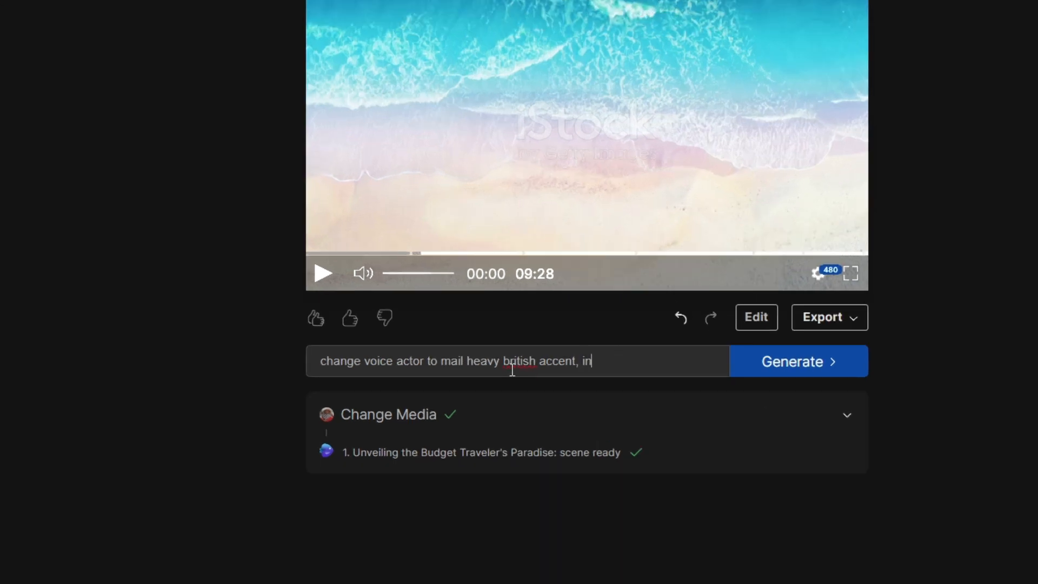
pyautogui.write('clude an introduction saying ')
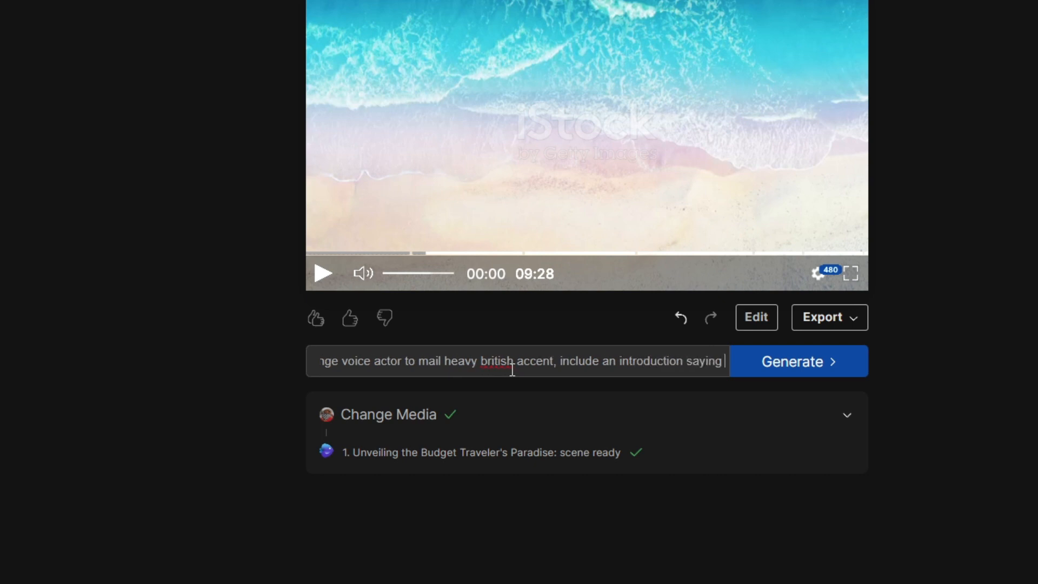
pyautogui.write('"welcome to t')
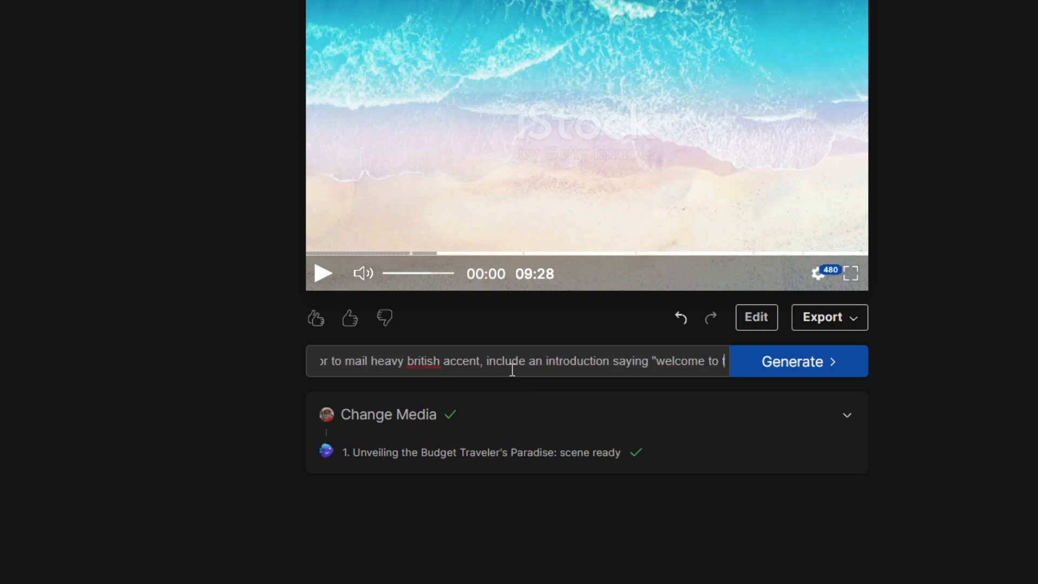
pyautogui.write('ech tricks tutorial"')
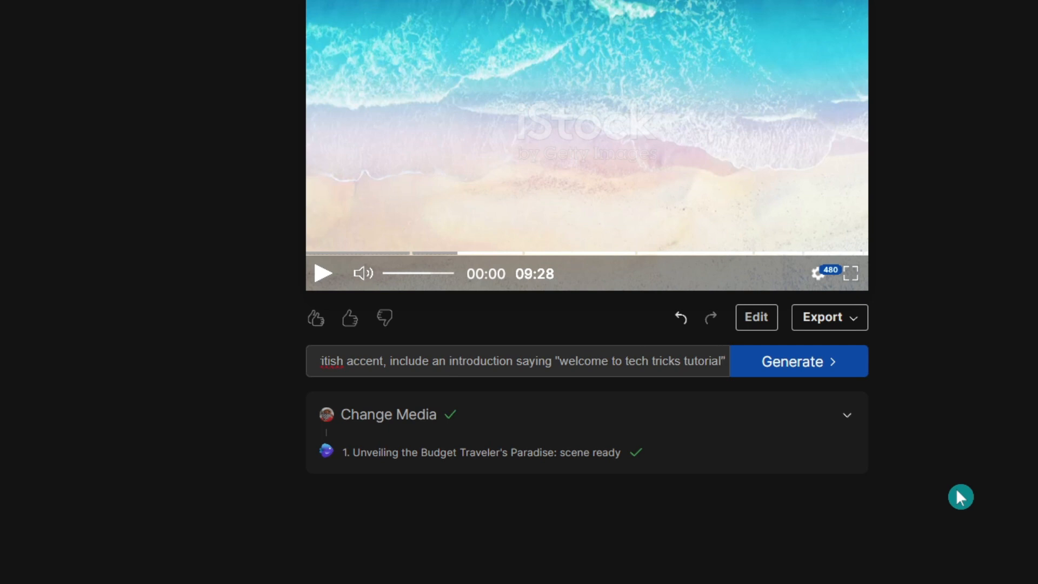
pyautogui.click(808, 371)
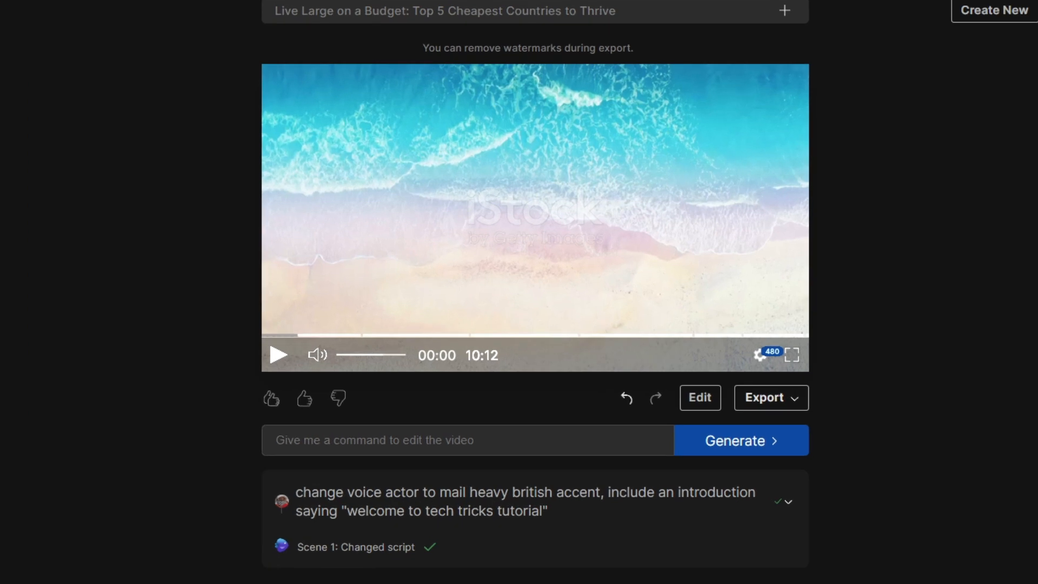
# Play the opening of the revised video to check the new narration and introduction, and pause the preview
pyautogui.click(353, 310)
pyautogui.click(192, 389)
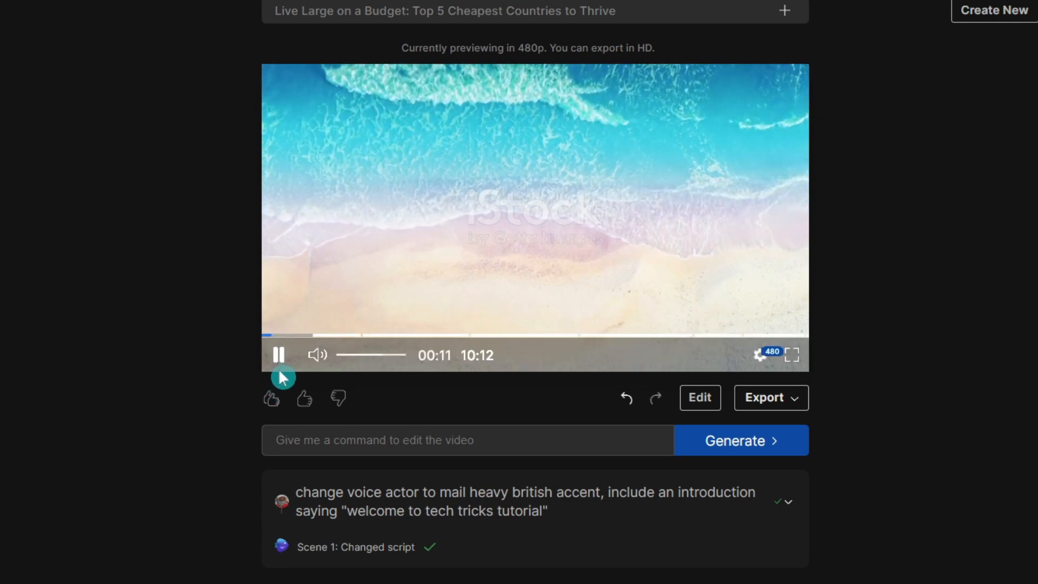
pyautogui.click(278, 354)
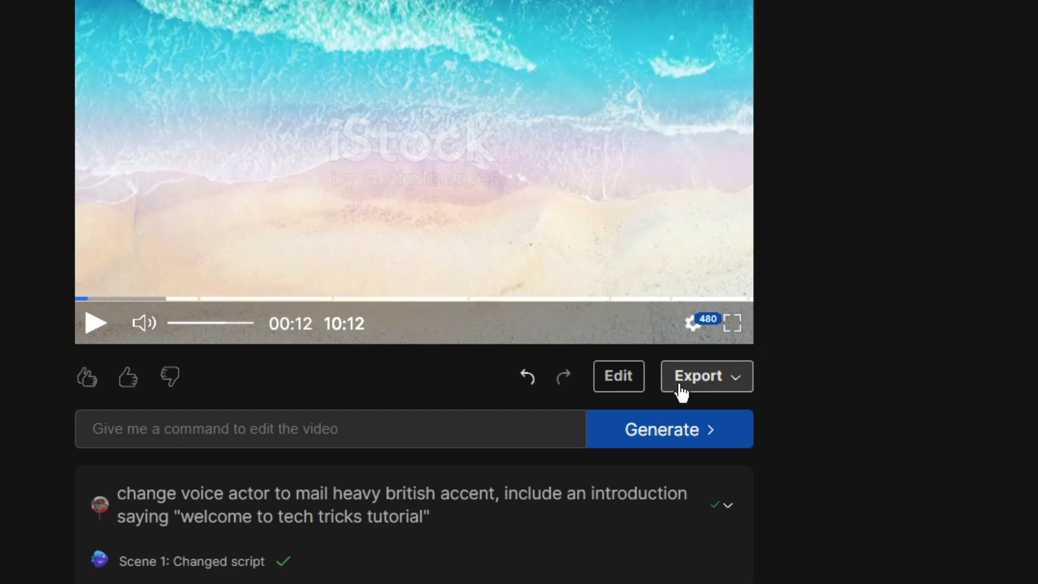
# Export the video for YouTube at 1080p with stock watermarks and Normal invideo AI branding
pyautogui.click(752, 402)
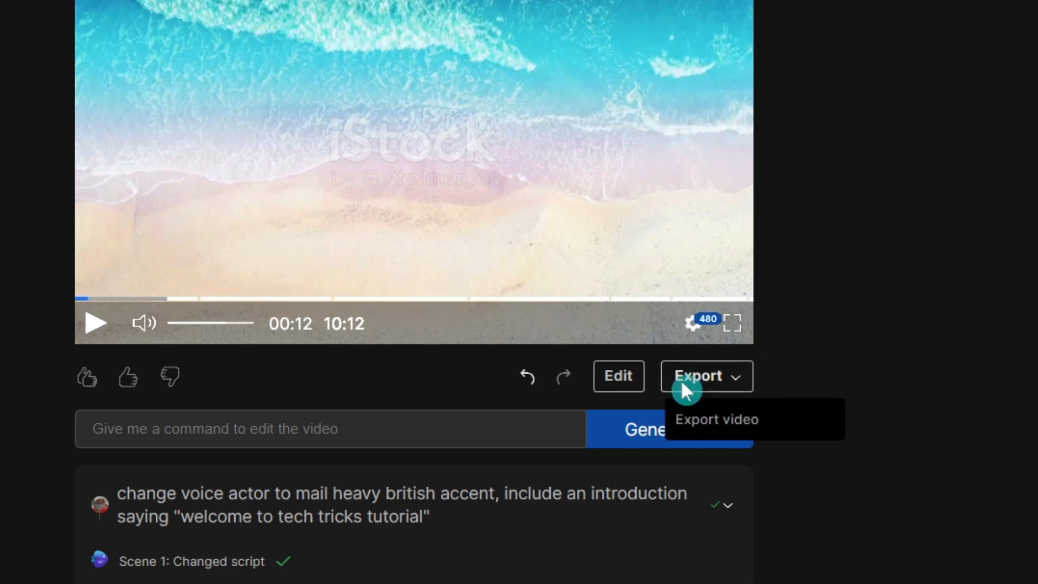
pyautogui.click(718, 420)
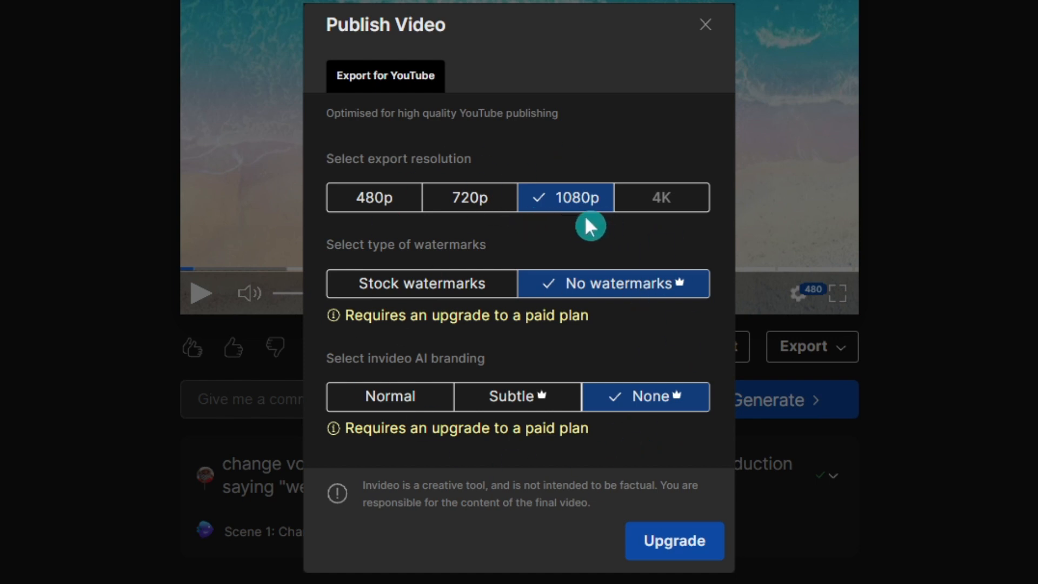
pyautogui.click(456, 292)
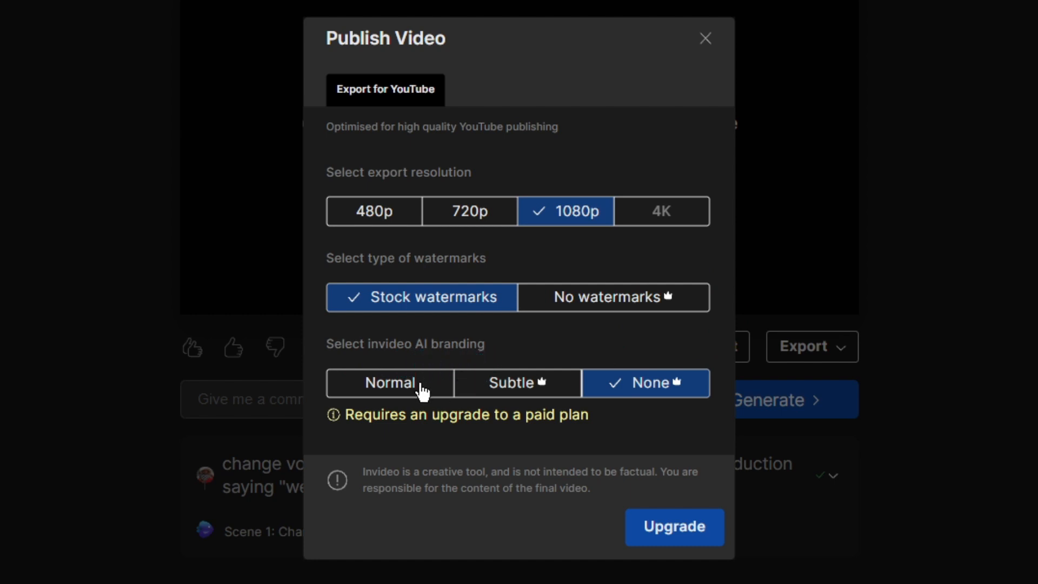
pyautogui.click(383, 390)
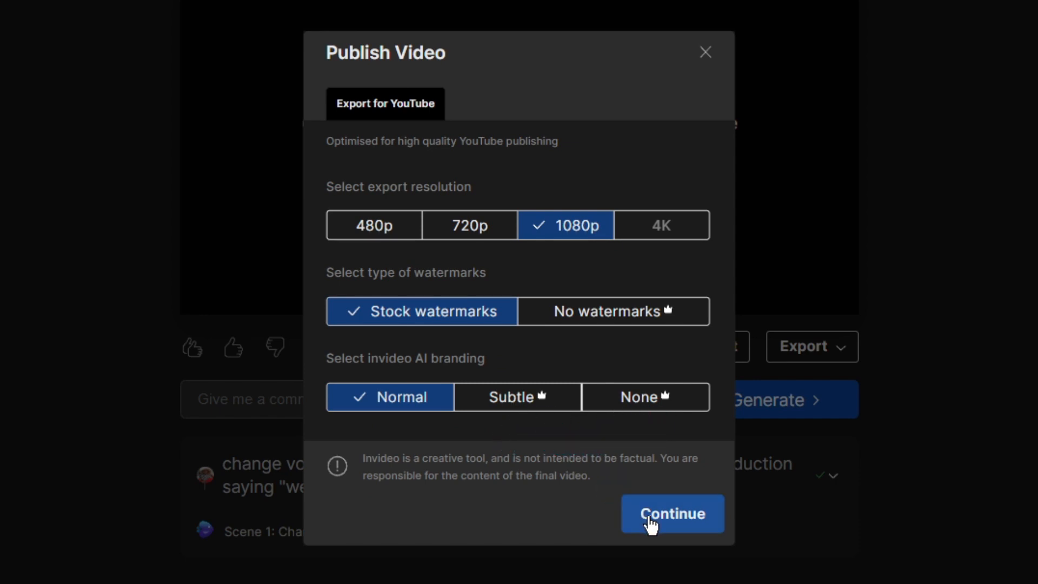
pyautogui.click(650, 520)
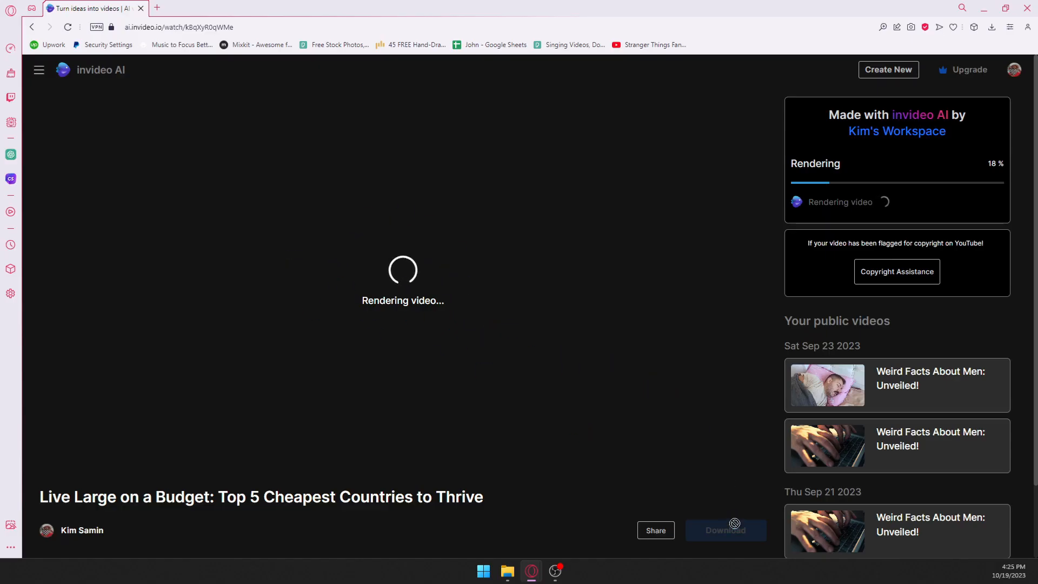
pyautogui.moveTo(714, 539)
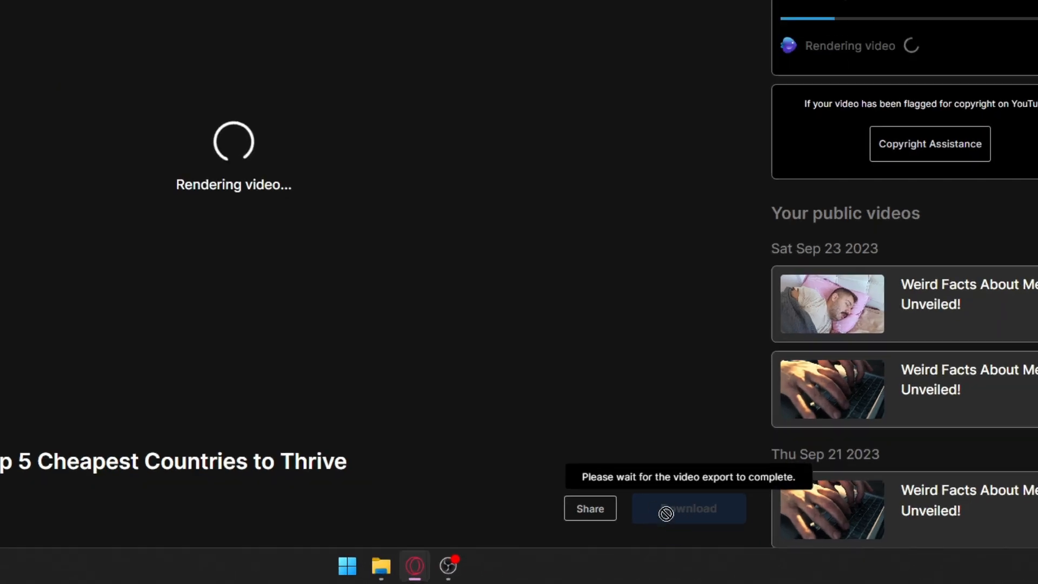